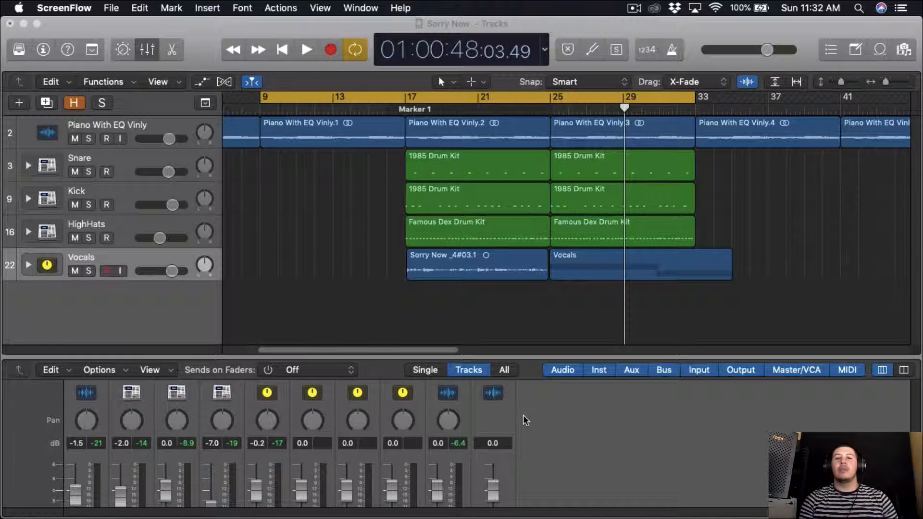
# Play the looped section to hear the vocals without effects, and stop playback at its end.
pyautogui.click(304, 273)
pyautogui.press('space')
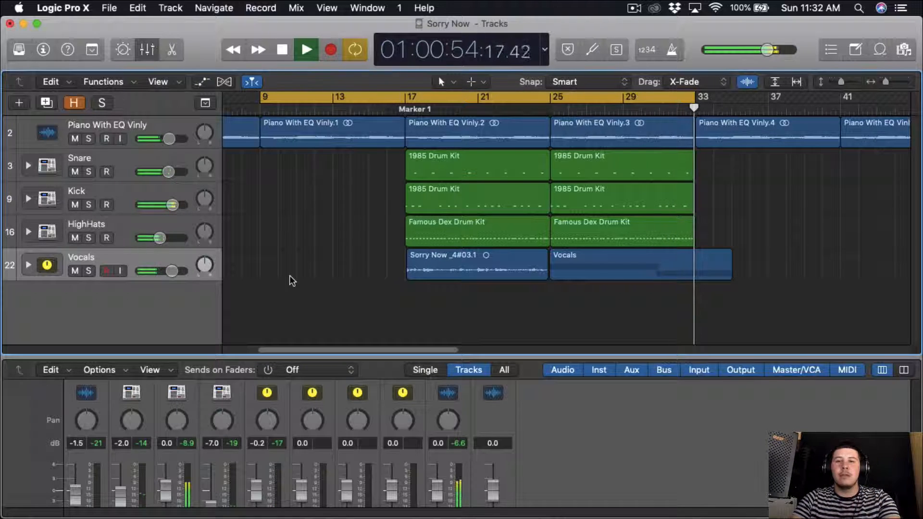
pyautogui.press('space')
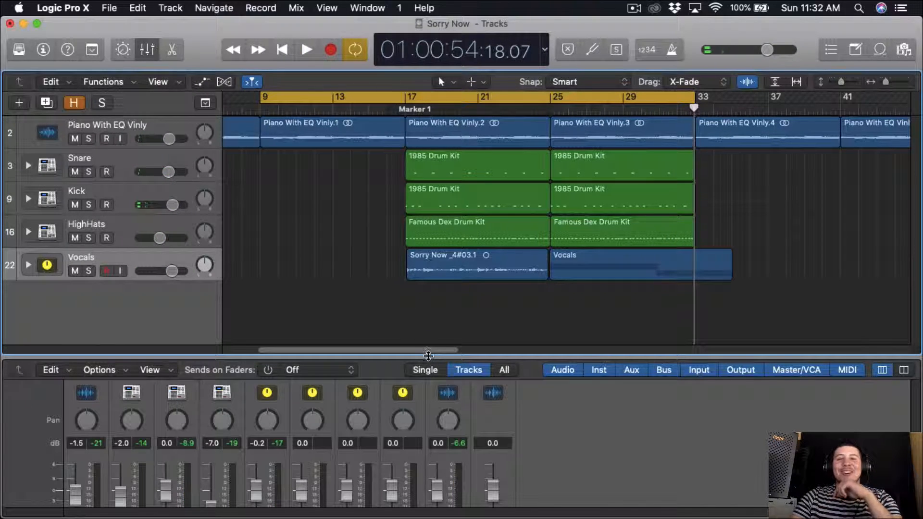
# Enlarge the mixer and insert the stereo Softube Saturation Knob as an audio effect on the Vocals channel.
pyautogui.hscroll(-2, 422, 344)
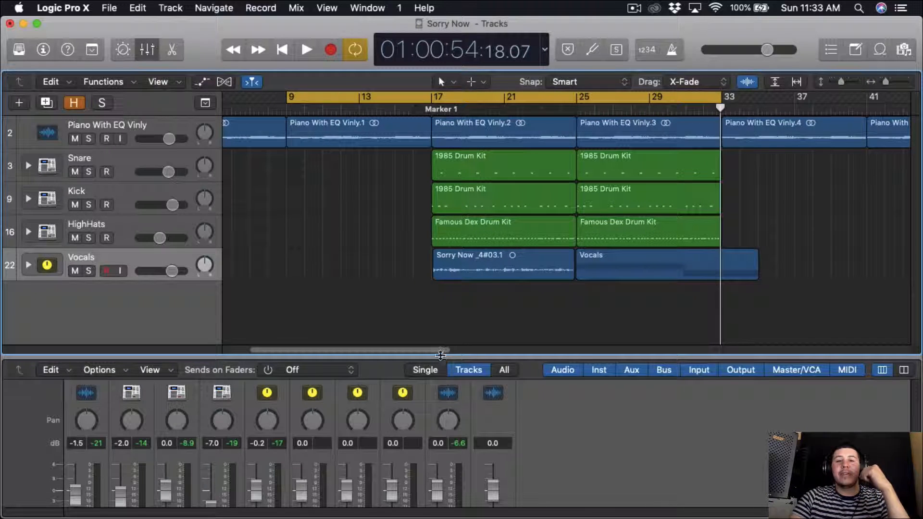
pyautogui.moveTo(440, 356); pyautogui.dragTo(366, 219)
pyautogui.scroll(3, 351, 321)
pyautogui.click(267, 331)
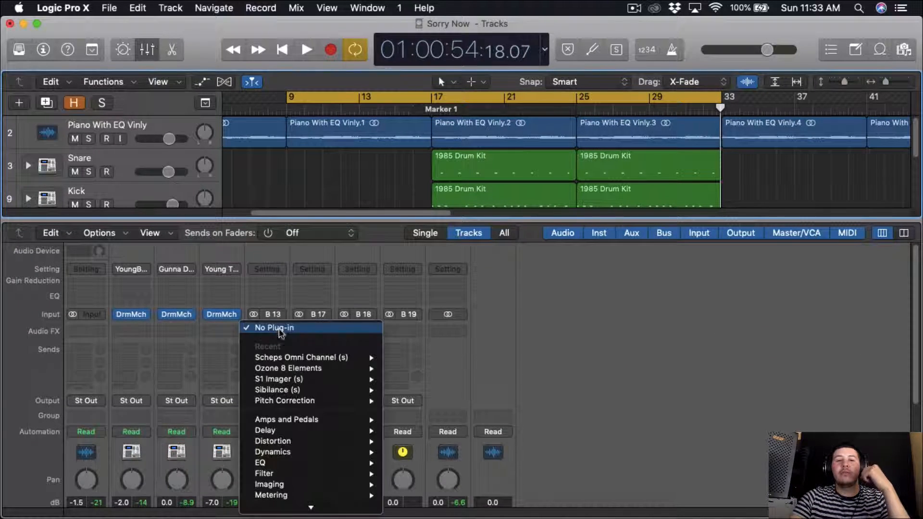
pyautogui.moveTo(288, 506)
pyautogui.moveTo(454, 441)
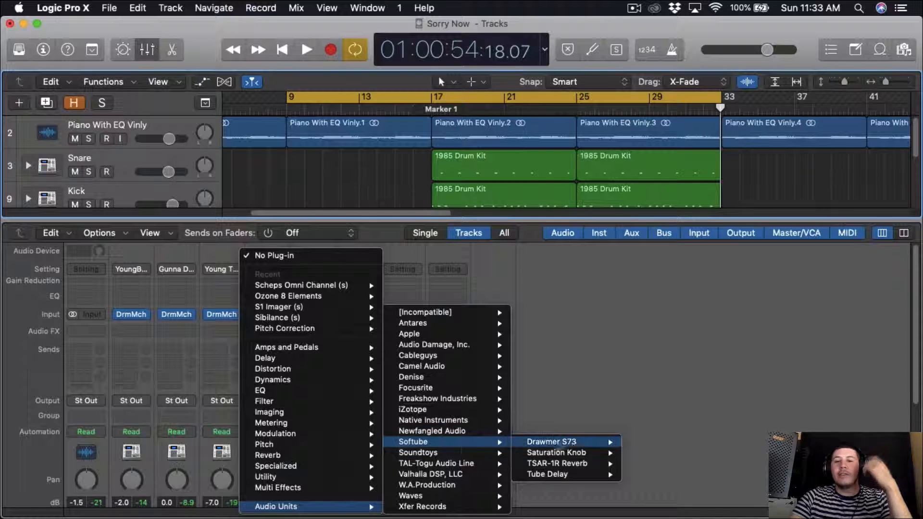
pyautogui.moveTo(581, 453)
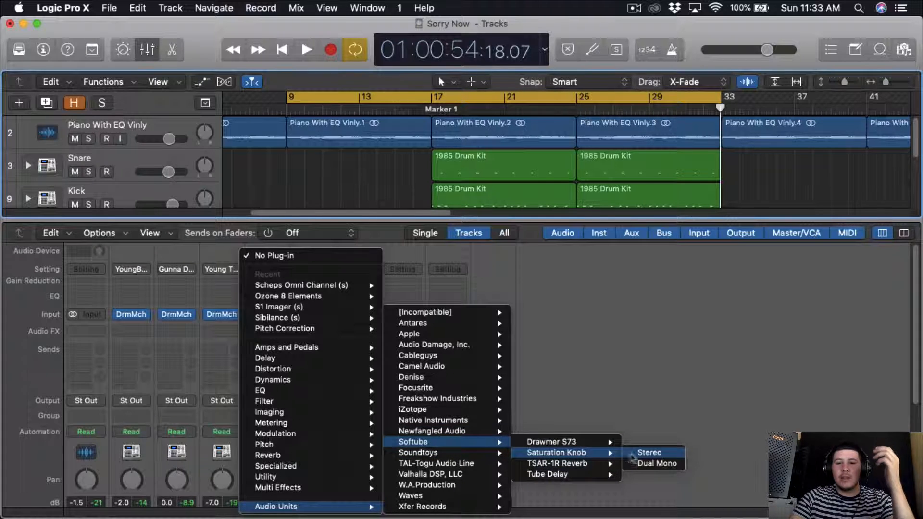
pyautogui.click(651, 453)
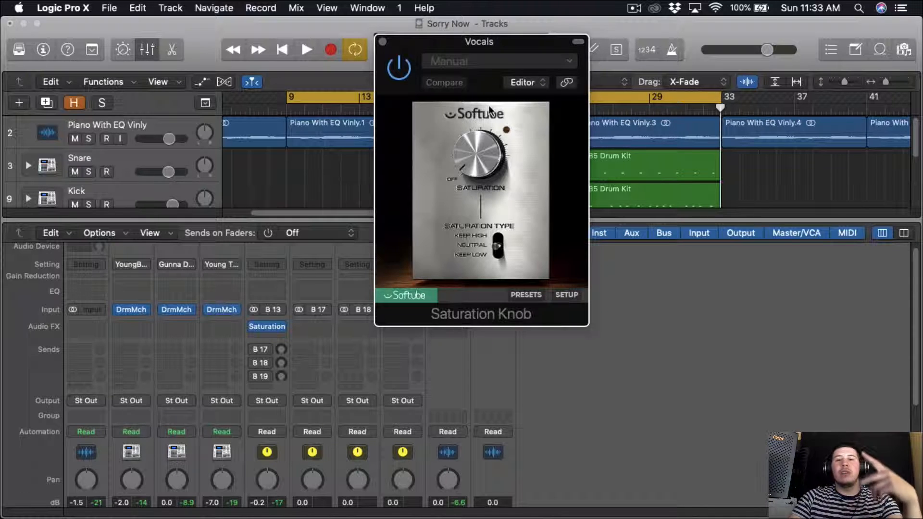
# Turn the Saturation Knob up high and move the plug-in from the Vocals channel to the B 17 aux channel.
pyautogui.moveTo(267, 331)
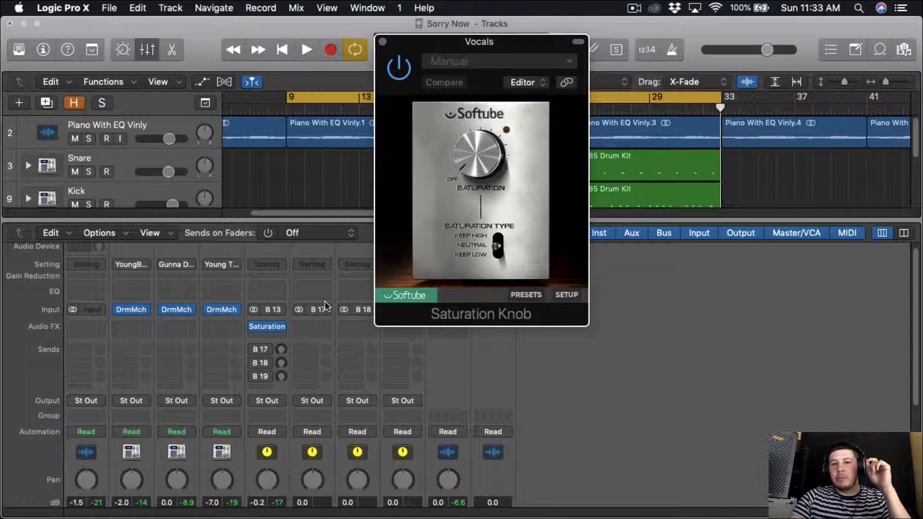
pyautogui.moveTo(487, 178); pyautogui.dragTo(487, 144)
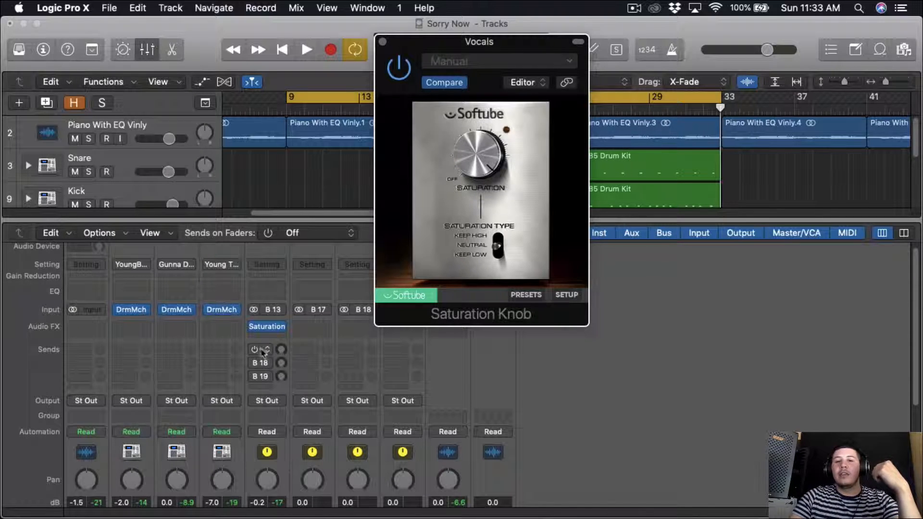
pyautogui.moveTo(267, 326); pyautogui.dragTo(312, 327)
pyautogui.moveTo(282, 353)
pyautogui.mouseDown()
pyautogui.moveTo(282, 302)
pyautogui.moveTo(286, 352)
pyautogui.mouseUp()
pyautogui.click(313, 327)
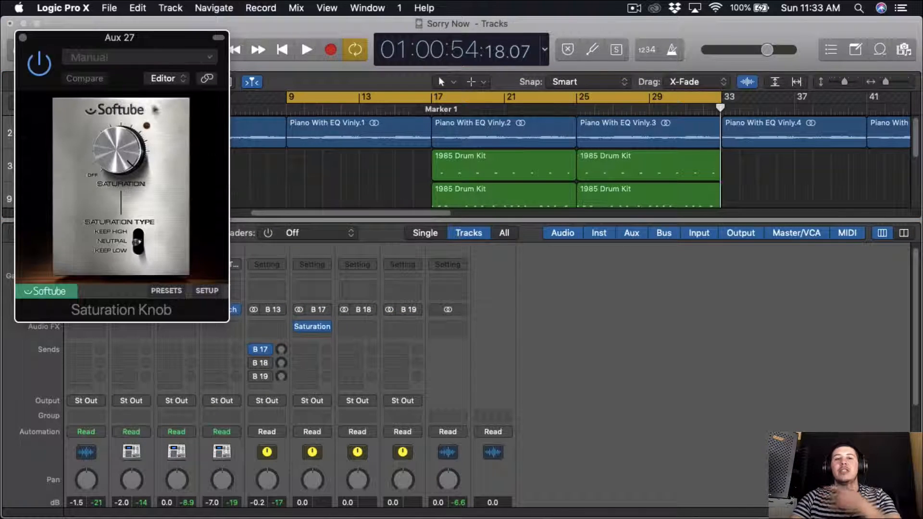
pyautogui.moveTo(165, 47); pyautogui.dragTo(466, 47)
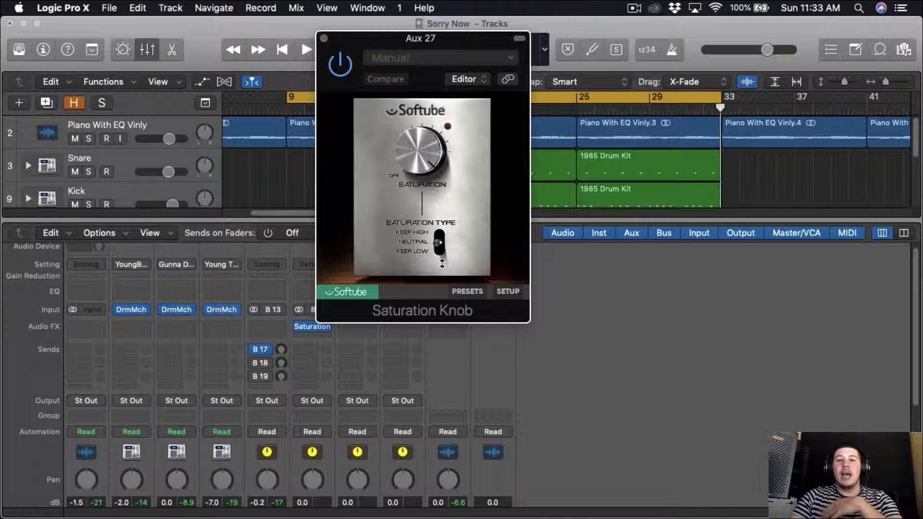
pyautogui.moveTo(466, 46)
pyautogui.mouseDown()
pyautogui.moveTo(523, 43)
pyautogui.moveTo(619, 97)
pyautogui.mouseUp()
# Add a marker at about bar 16 and turn cycle mode off, with the playhead at that position.
pyautogui.click(413, 108)
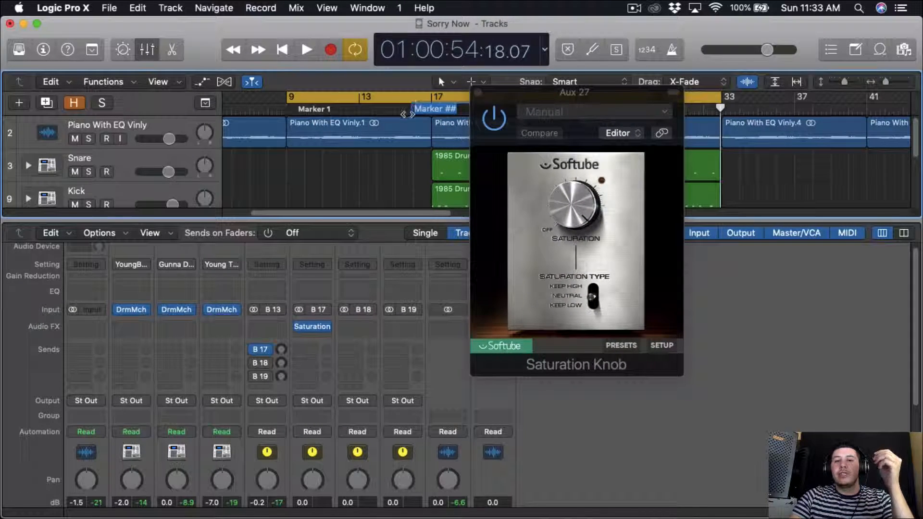
pyautogui.click(408, 113)
pyautogui.click(408, 100)
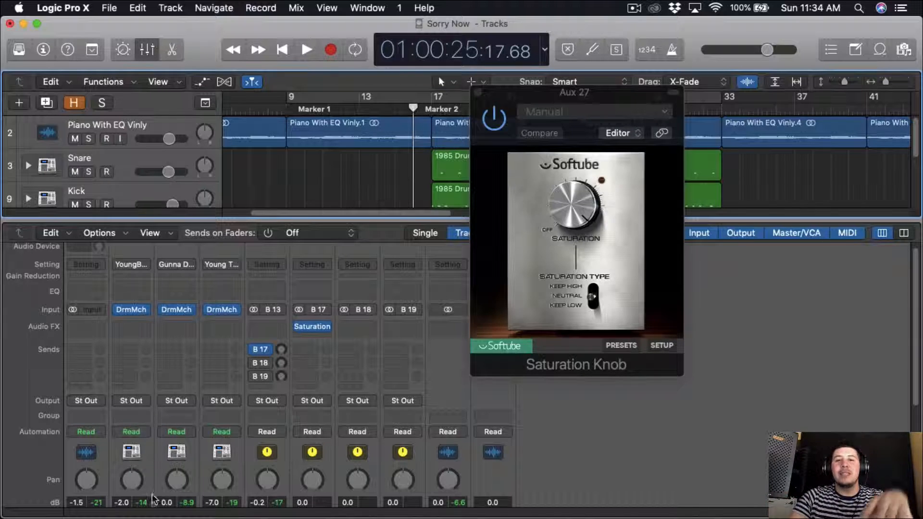
# Start playback and raise the Vocals channel's B 17 send to blend in the saturation.
pyautogui.press('space')
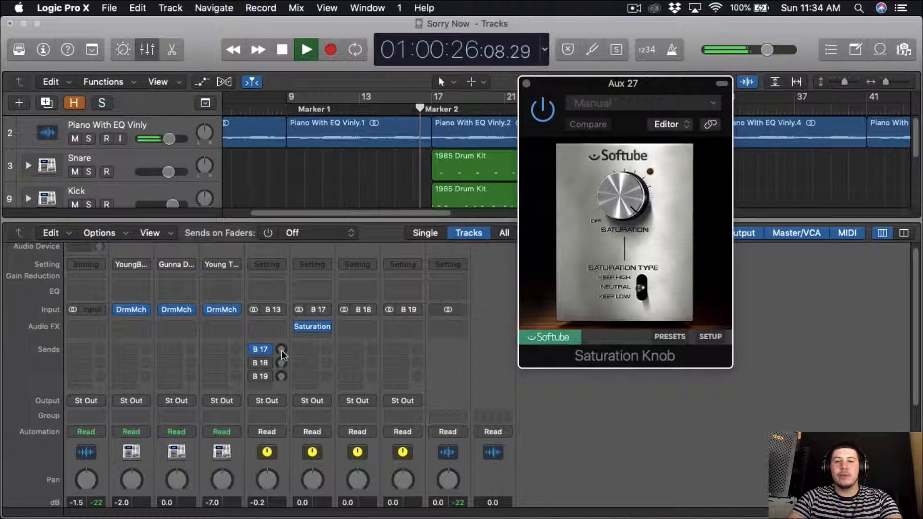
pyautogui.moveTo(282, 351); pyautogui.dragTo(284, 324)
pyautogui.moveTo(539, 84); pyautogui.dragTo(630, 79)
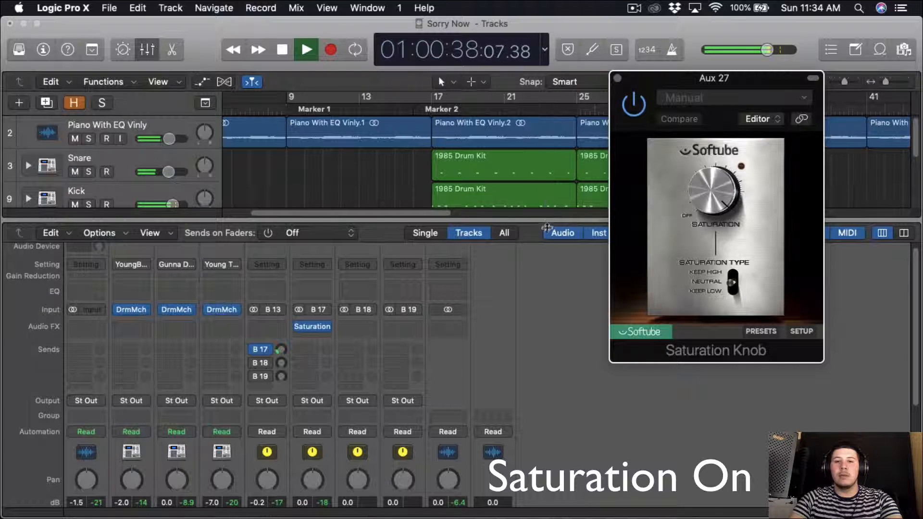
# Compare the playing vocals with the Saturation Knob bypassed and re-enabled, close the plug-in and stop playback.
pyautogui.moveTo(547, 217); pyautogui.dragTo(547, 301)
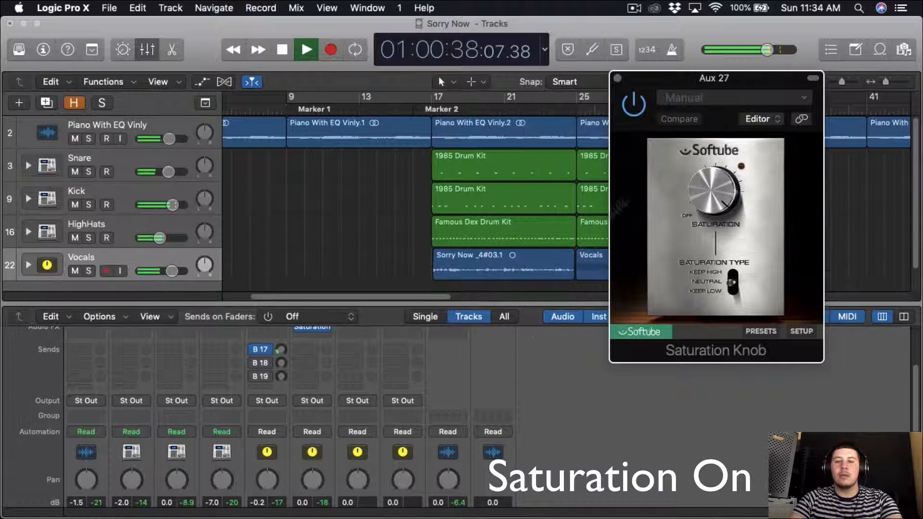
pyautogui.click(636, 111)
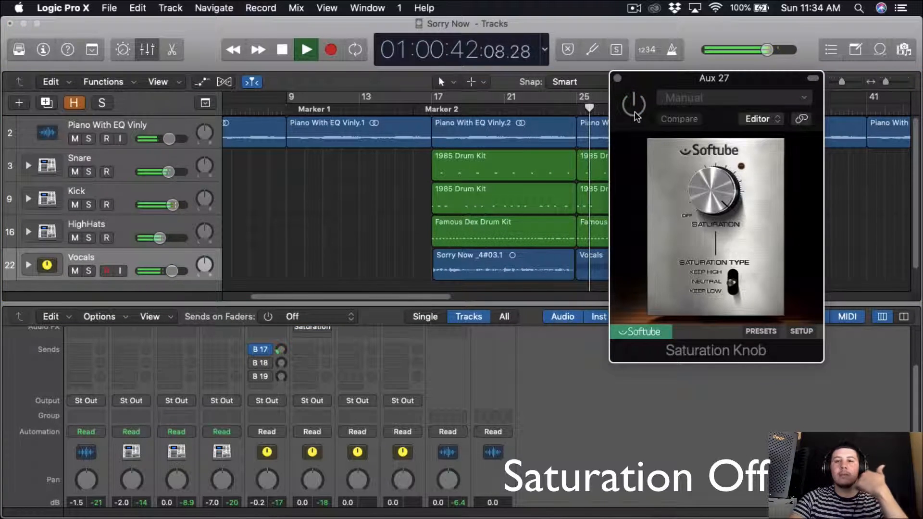
pyautogui.click(635, 113)
pyautogui.click(618, 78)
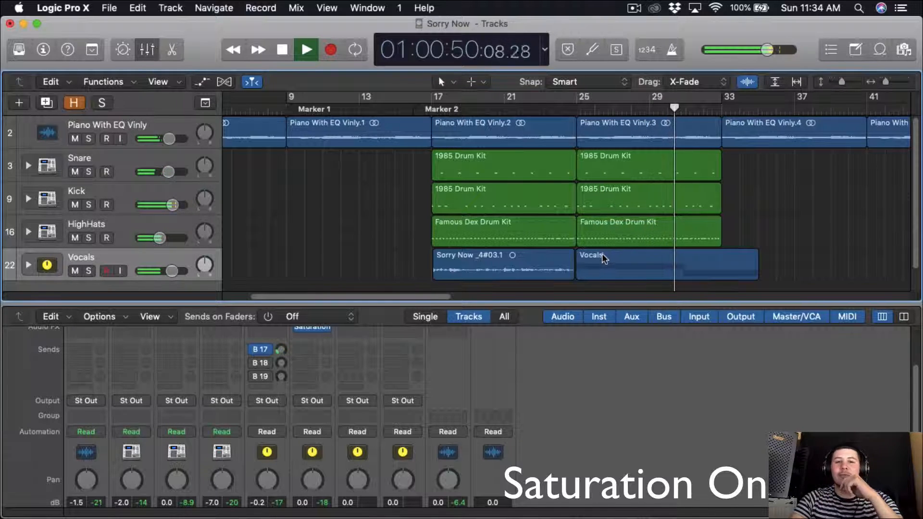
pyautogui.scroll(3, 471, 359)
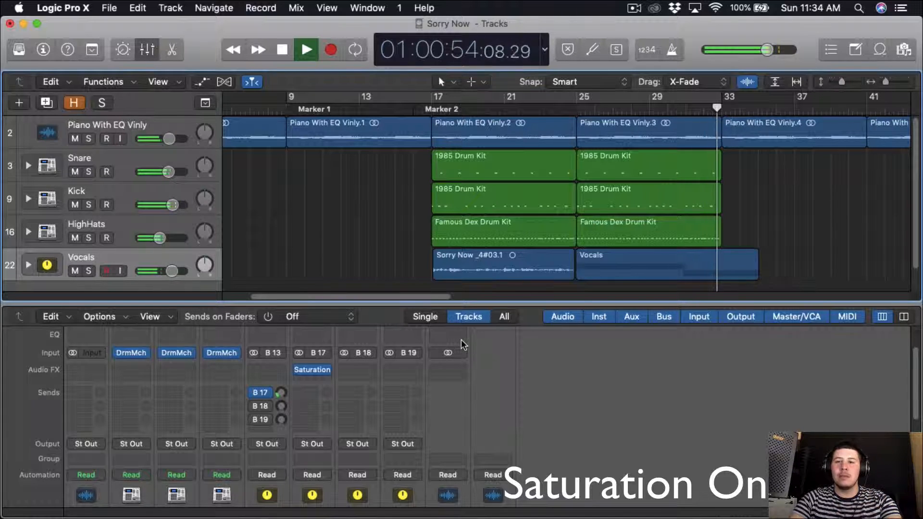
pyautogui.press('space')
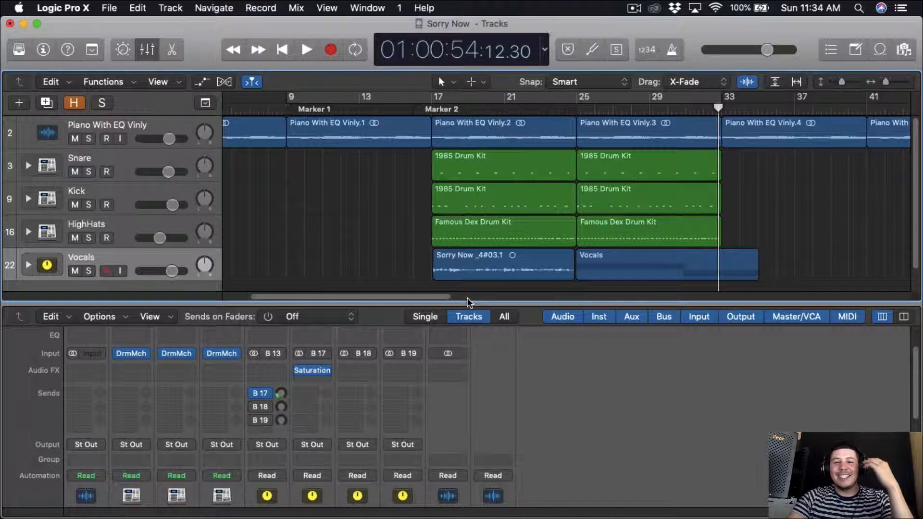
# Reopen the Saturation Knob on the B 17 aux channel to review its settings, and close it.
pyautogui.moveTo(317, 371)
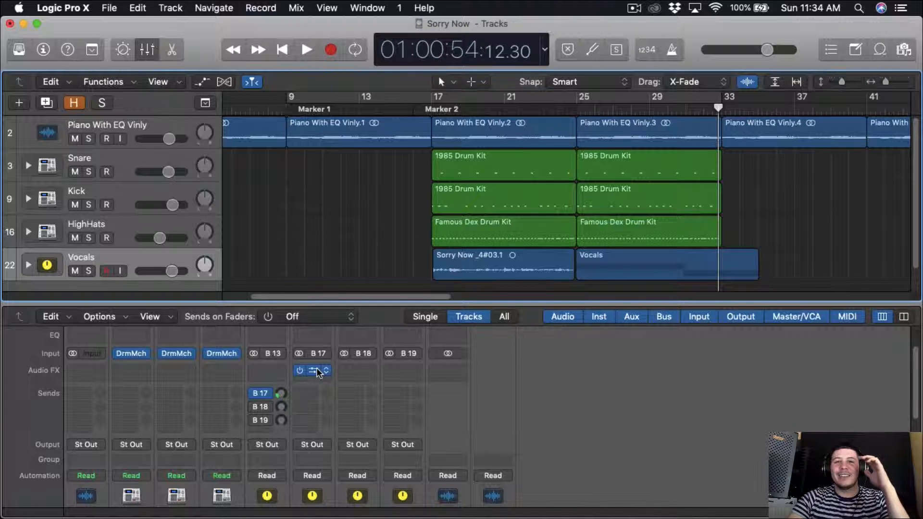
pyautogui.click(317, 371)
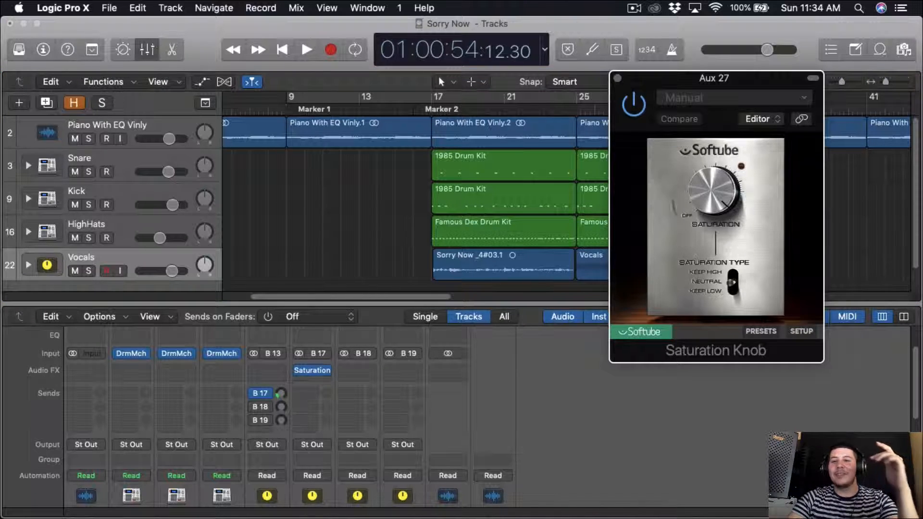
pyautogui.click(619, 79)
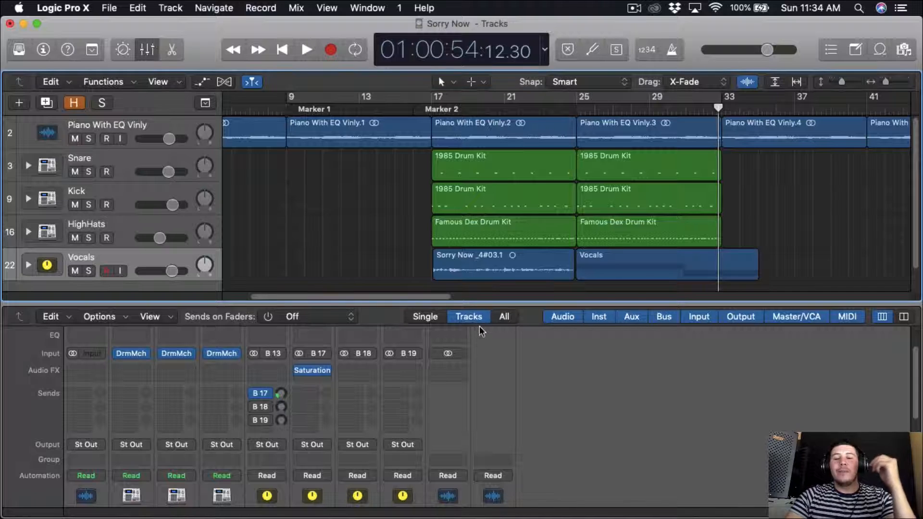
# Insert iZotope's Vocal Doubler as an audio effect on the Vocals channel and move its window clear of the mixer channels.
pyautogui.click(279, 371)
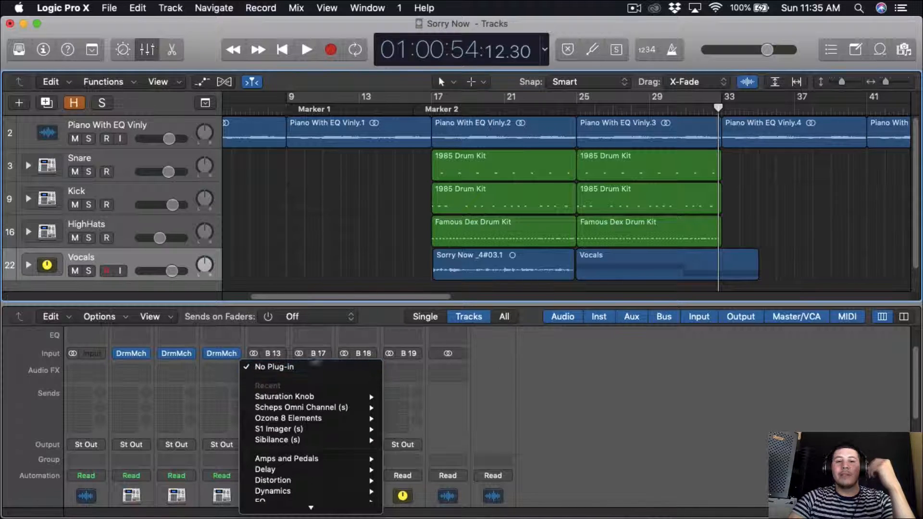
pyautogui.click(278, 370)
pyautogui.click(278, 370)
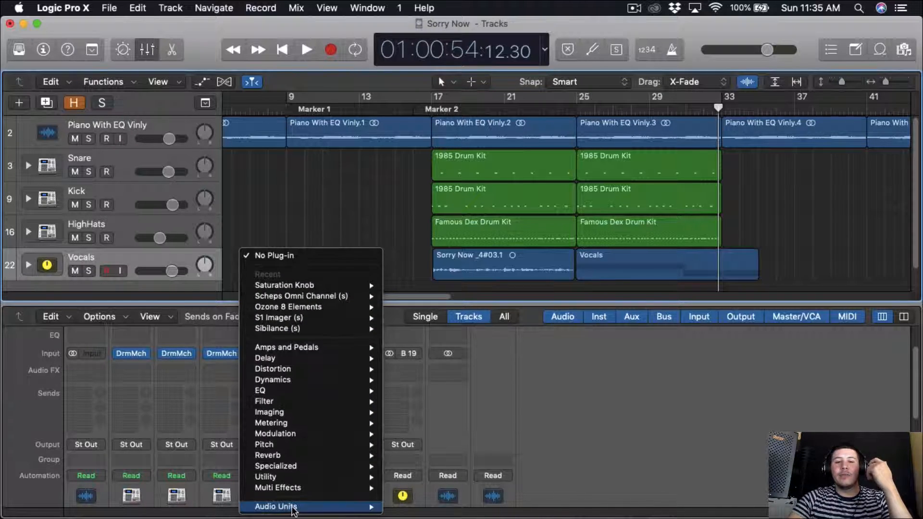
pyautogui.moveTo(293, 509)
pyautogui.moveTo(481, 410)
pyautogui.click(553, 462)
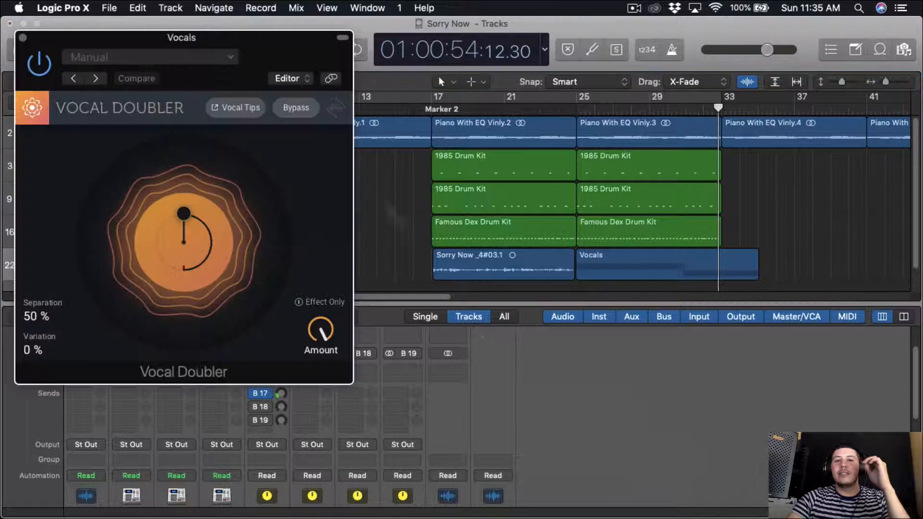
pyautogui.moveTo(308, 68); pyautogui.dragTo(440, 62)
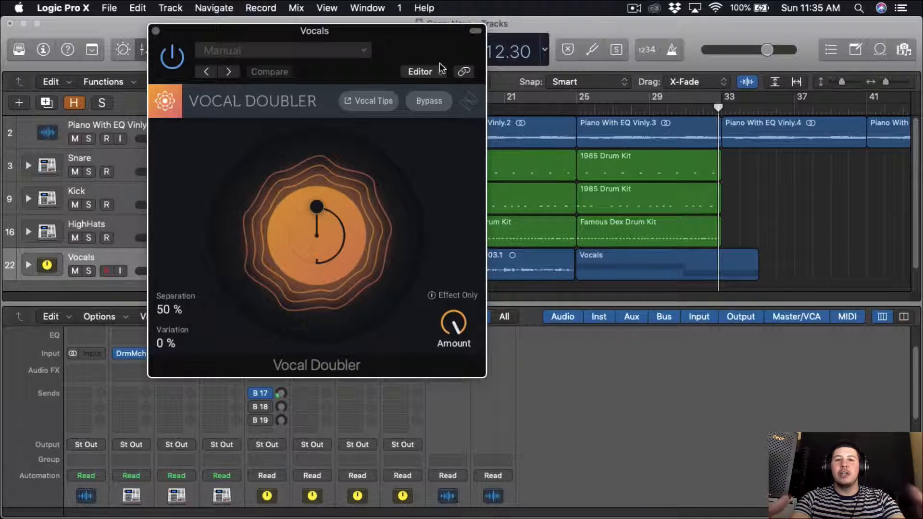
pyautogui.moveTo(442, 67); pyautogui.dragTo(673, 74)
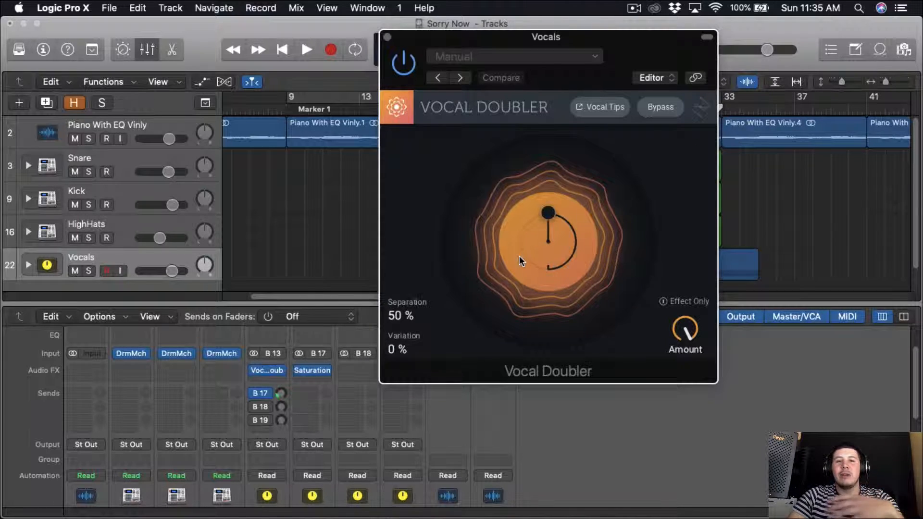
# Try the Vocal Doubler at 100% separation and 50% variation.
pyautogui.moveTo(548, 212); pyautogui.dragTo(587, 191)
pyautogui.moveTo(590, 186); pyautogui.dragTo(614, 243)
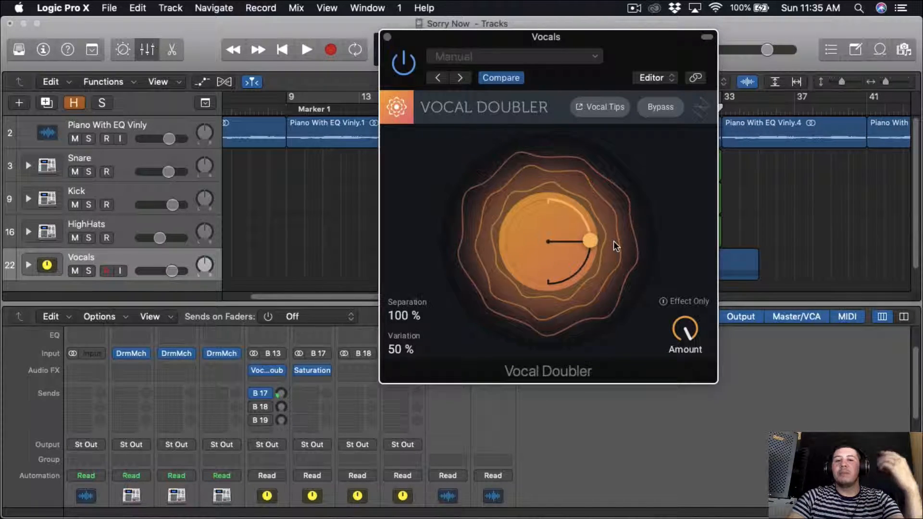
pyautogui.moveTo(685, 329); pyautogui.dragTo(692, 264)
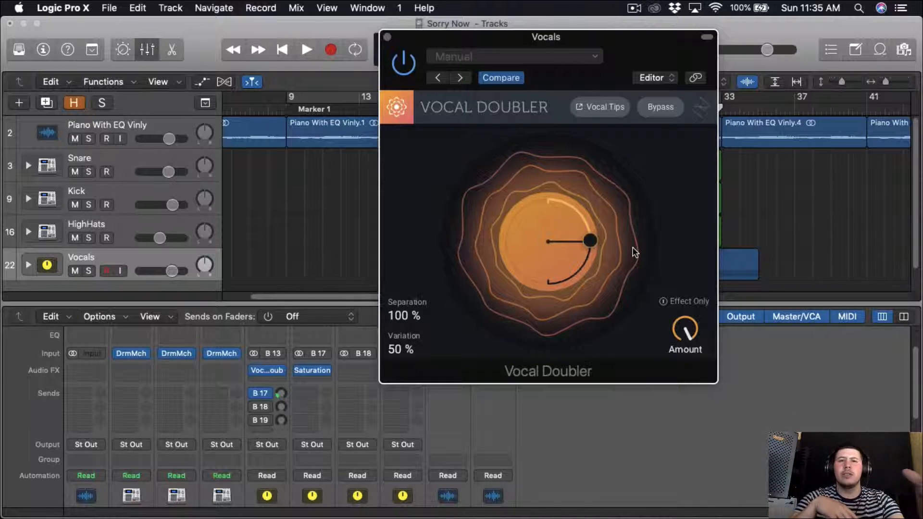
# Move the Vocal Doubler to the B 18 aux channel and set its separation to 61% and variation to 40%.
pyautogui.moveTo(259, 370)
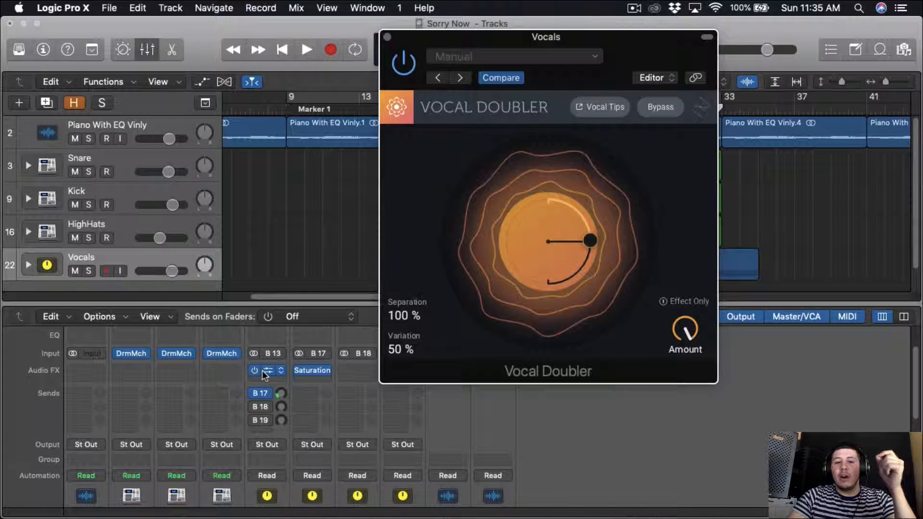
pyautogui.moveTo(261, 370); pyautogui.dragTo(357, 370)
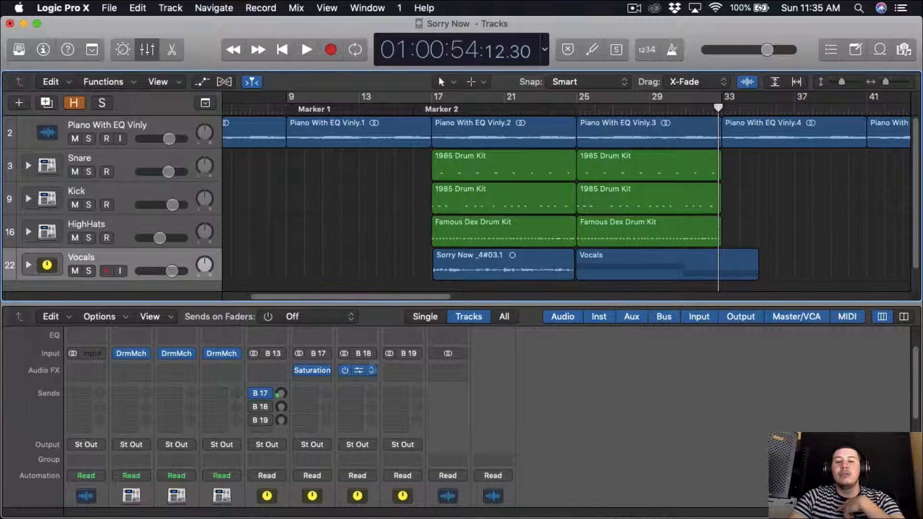
pyautogui.click(360, 370)
pyautogui.moveTo(236, 242); pyautogui.dragTo(535, 217)
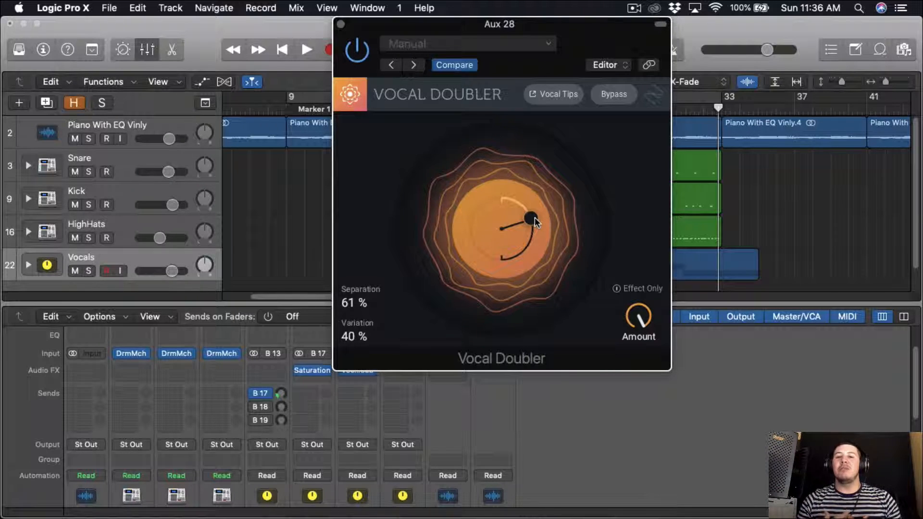
pyautogui.moveTo(481, 24); pyautogui.dragTo(660, 24)
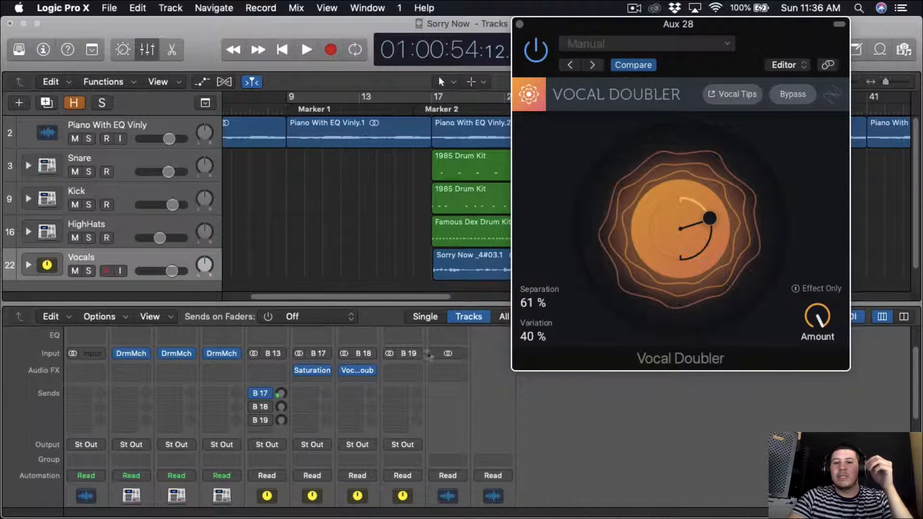
# Add a Channel EQ below the Vocal Doubler on the B 18 aux channel with a 12 dB/Oct low cut at about 520 Hz.
pyautogui.click(362, 386)
pyautogui.moveTo(379, 433)
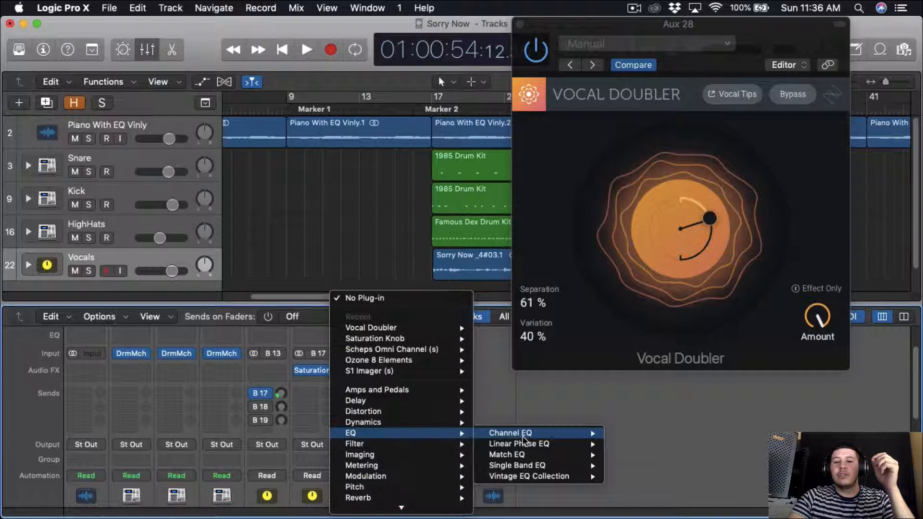
pyautogui.click(524, 434)
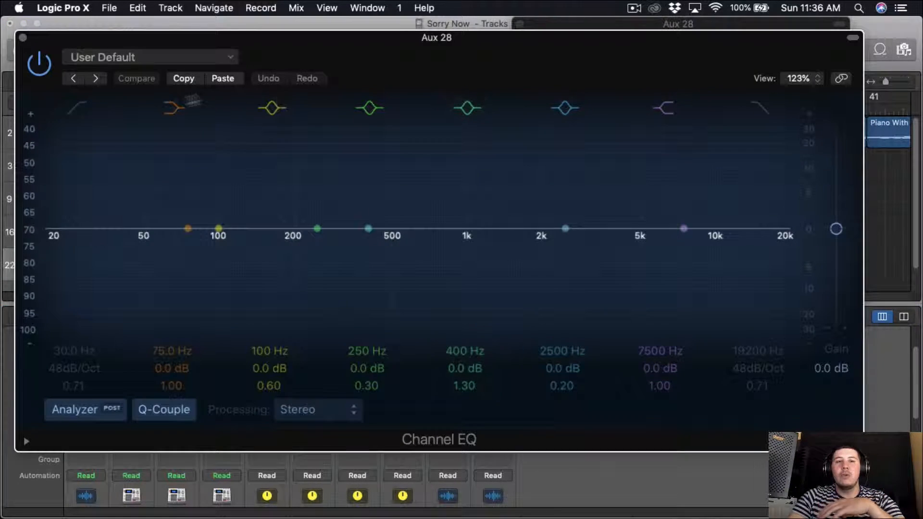
pyautogui.moveTo(77, 351); pyautogui.dragTo(78, 318)
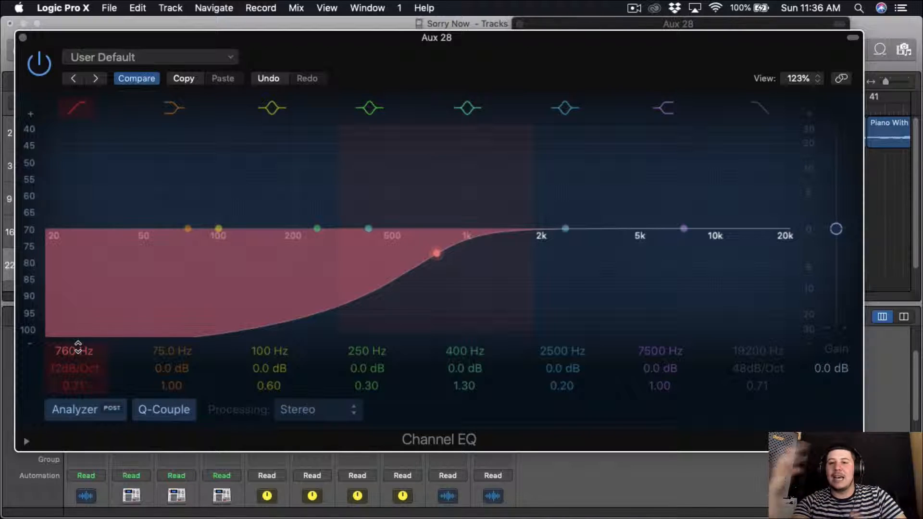
pyautogui.moveTo(78, 347); pyautogui.dragTo(78, 364)
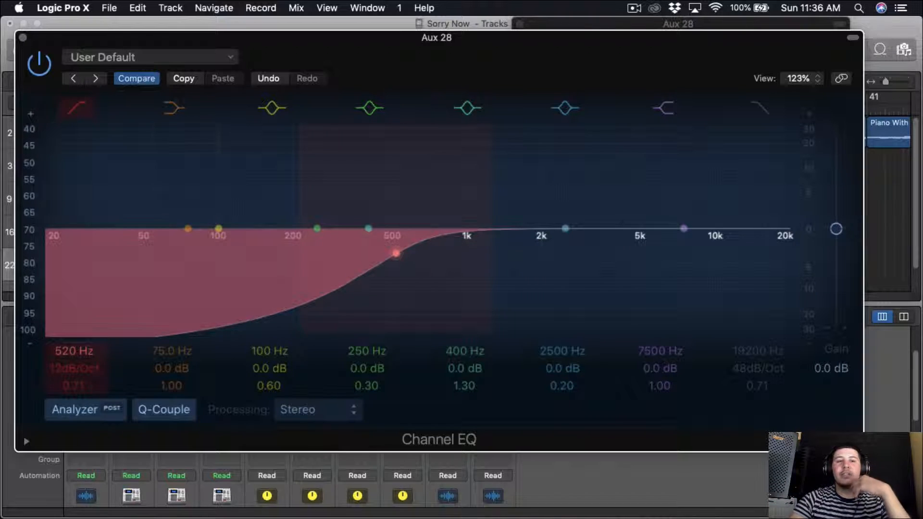
pyautogui.click(23, 37)
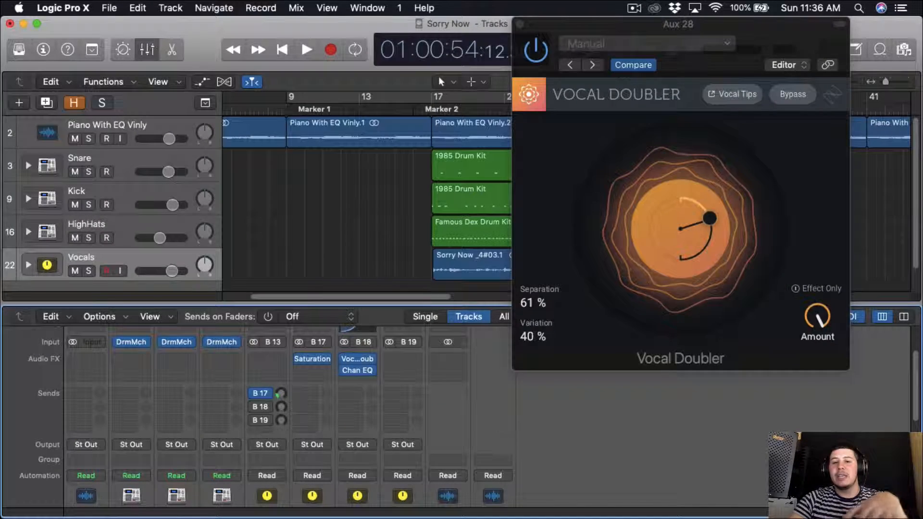
# Try the Waves VEQ4 (s) in place of the Channel EQ on the B 18 aux channel, with its analog mode on.
pyautogui.click(371, 370)
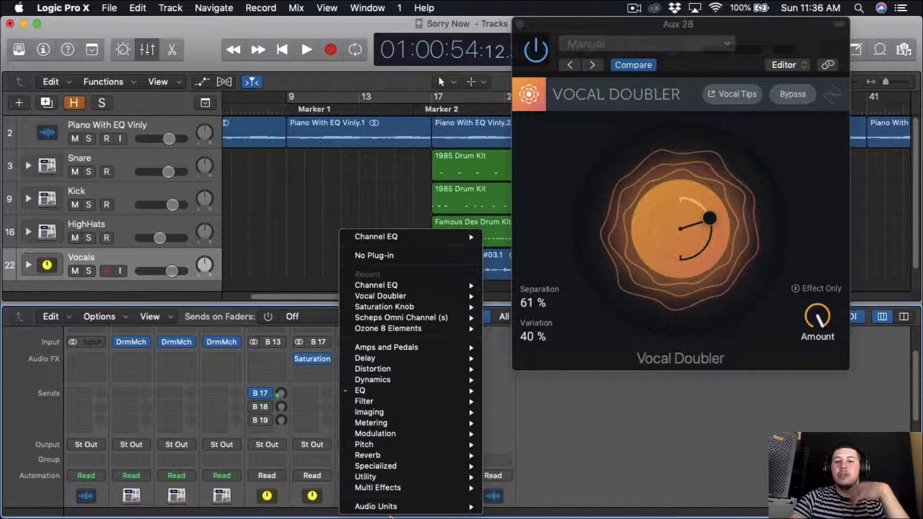
pyautogui.moveTo(390, 507)
pyautogui.moveTo(525, 312)
pyautogui.moveTo(640, 312)
pyautogui.scroll(-10, 750, 481)
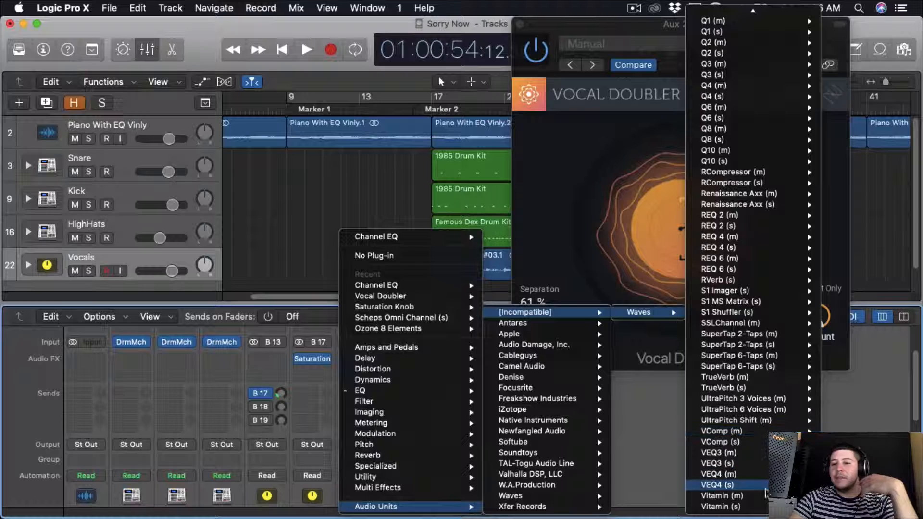
pyautogui.click(765, 486)
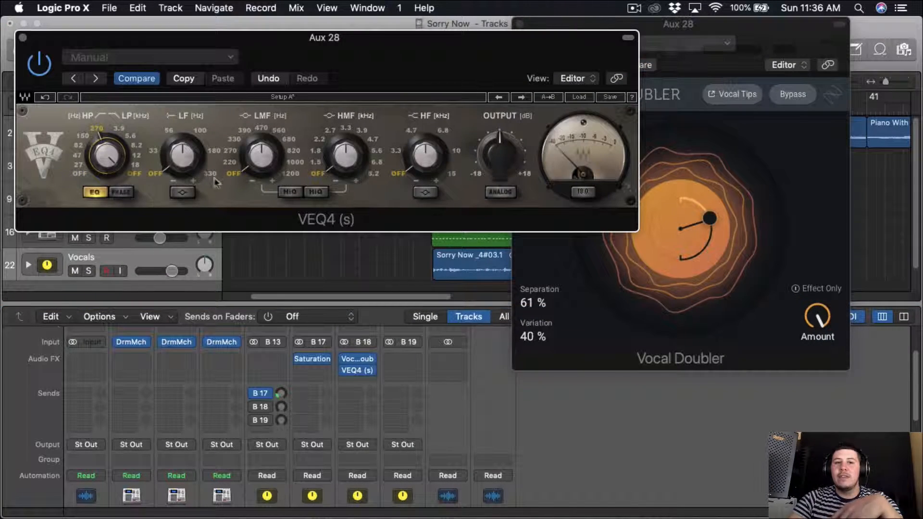
pyautogui.click(500, 193)
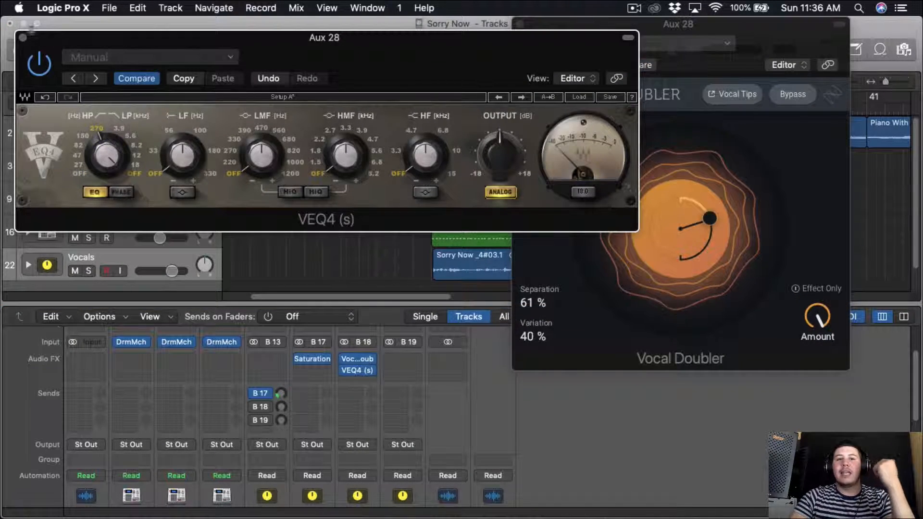
pyautogui.click(21, 38)
# Put the Channel EQ back in place of the VEQ4 (s) on the B 18 aux channel and close its window.
pyautogui.click(369, 375)
pyautogui.press('Escape')
pyautogui.scroll(1, 366, 377)
pyautogui.click(361, 384)
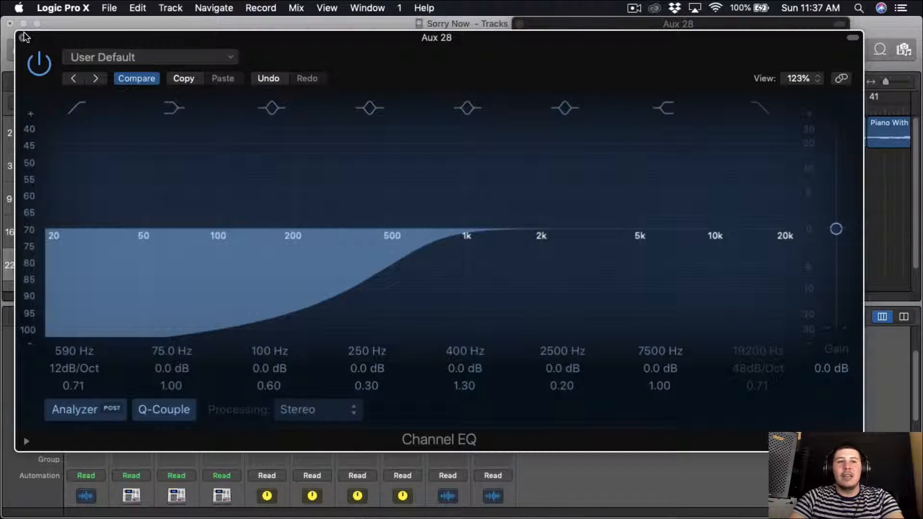
pyautogui.click(22, 37)
# During playback, set the Vocal Doubler's separation to 63% and adjust the level of the B 18 send on the Vocals channel.
pyautogui.press('space')
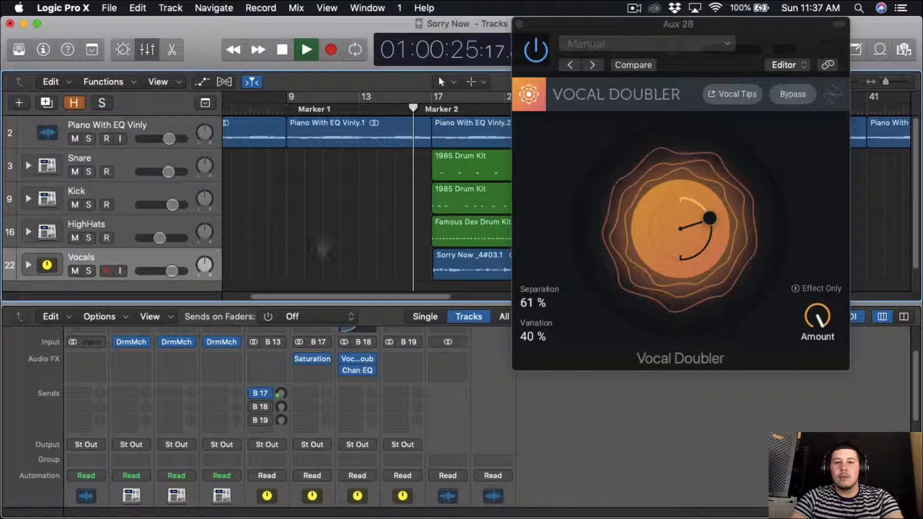
pyautogui.moveTo(282, 407); pyautogui.dragTo(315, 298)
pyautogui.moveTo(710, 218)
pyautogui.mouseDown()
pyautogui.moveTo(729, 212)
pyautogui.moveTo(715, 227)
pyautogui.moveTo(710, 219)
pyautogui.mouseUp()
pyautogui.moveTo(281, 407); pyautogui.dragTo(299, 507)
# Move the Vocal Doubler window clear of the timeline and set the cycle range from bar 17 to bar 33.
pyautogui.moveTo(674, 24); pyautogui.dragTo(140, 54)
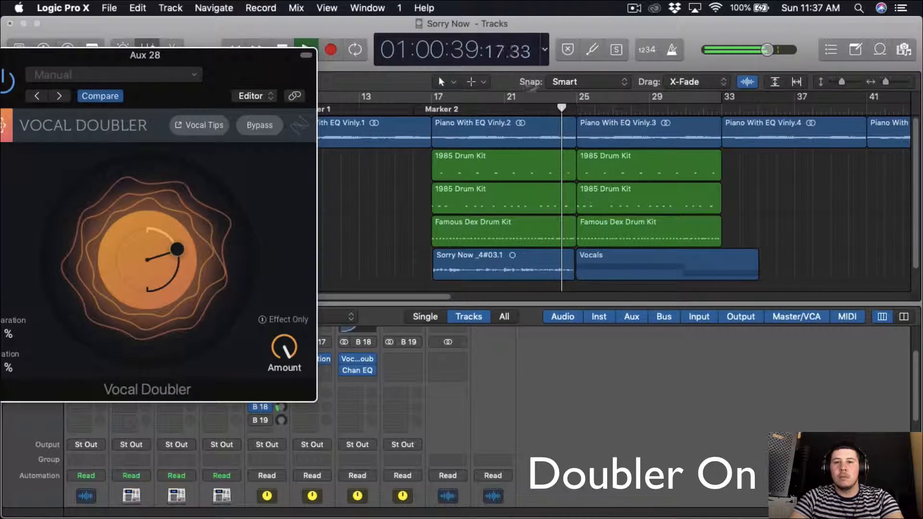
pyautogui.moveTo(433, 98); pyautogui.dragTo(726, 114)
# Compare the vocals with and without doubling by toggling the Vocal Doubler and the B 18 send off and on, and stop playback.
pyautogui.moveTo(45, 66); pyautogui.dragTo(138, 51)
pyautogui.click(93, 70)
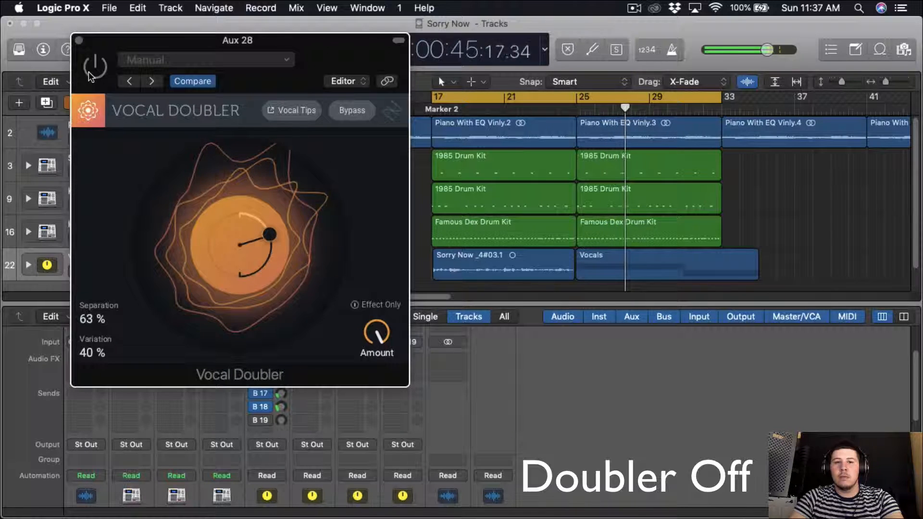
pyautogui.click(91, 70)
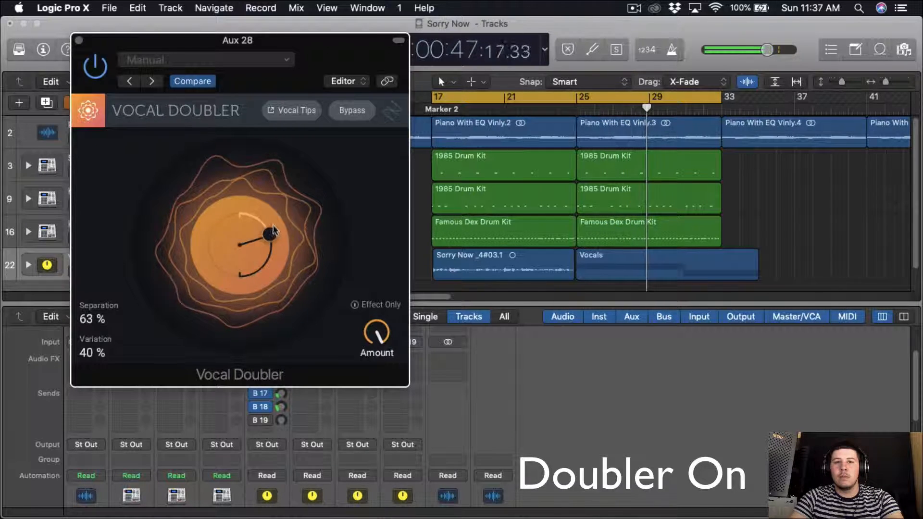
pyautogui.click(79, 40)
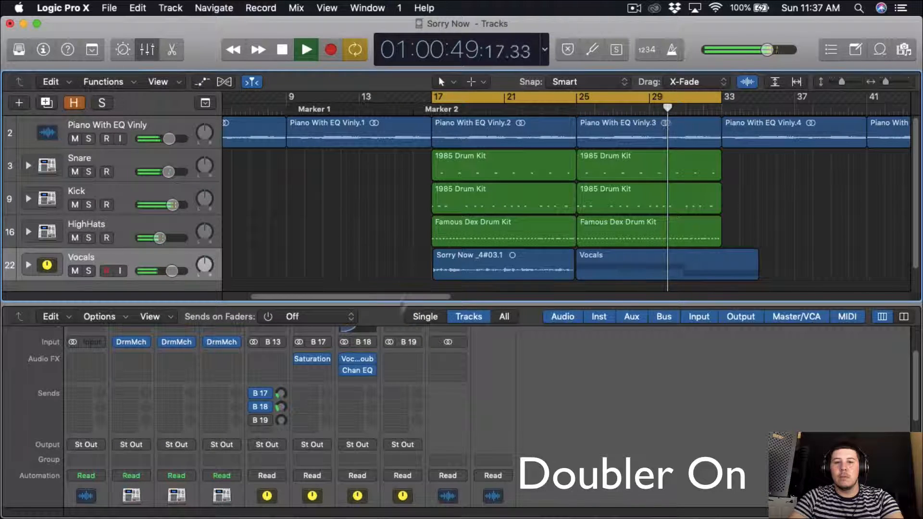
pyautogui.click(254, 407)
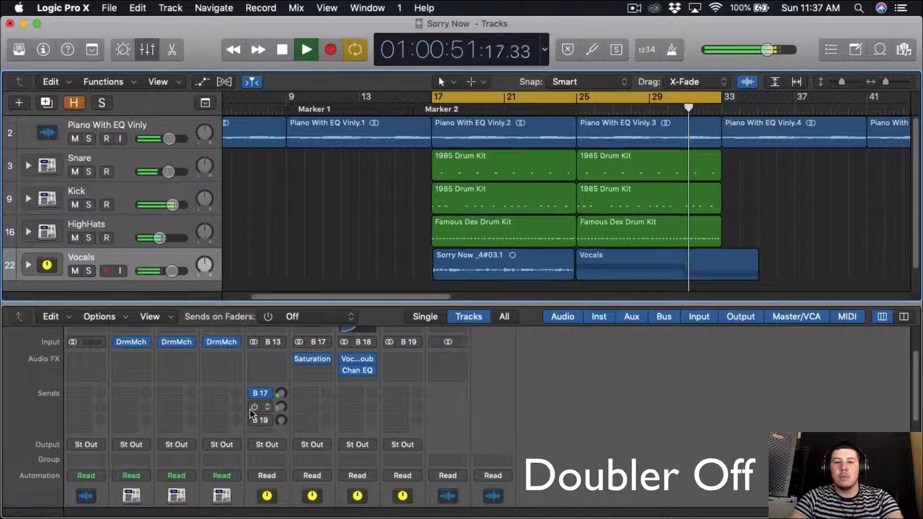
pyautogui.click(253, 407)
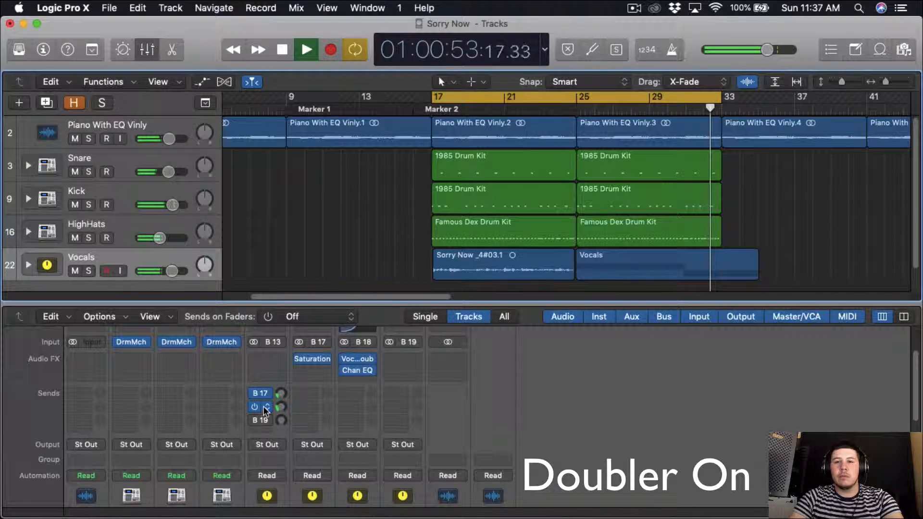
pyautogui.press('space')
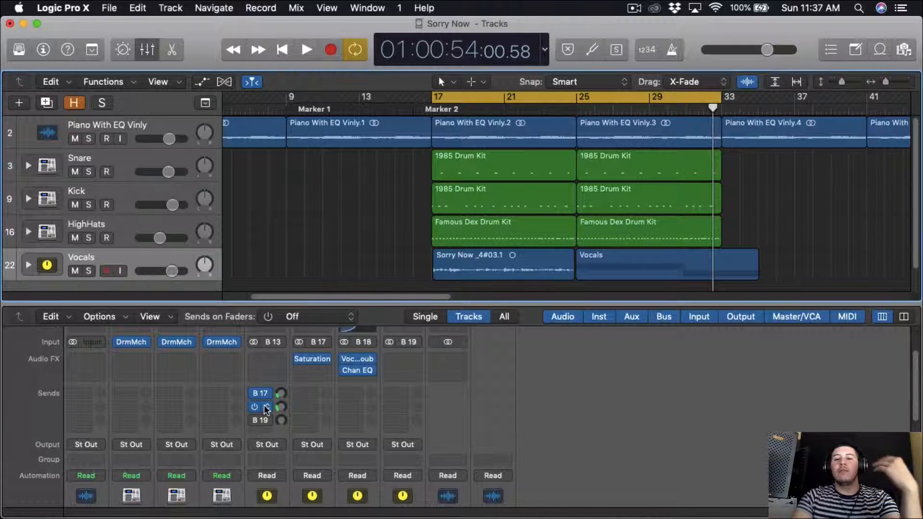
# Insert the stereo TAL Reverb II Plugin as an audio effect on the Vocals channel and reposition its window.
pyautogui.scroll(-1, 261, 363)
pyautogui.click(261, 363)
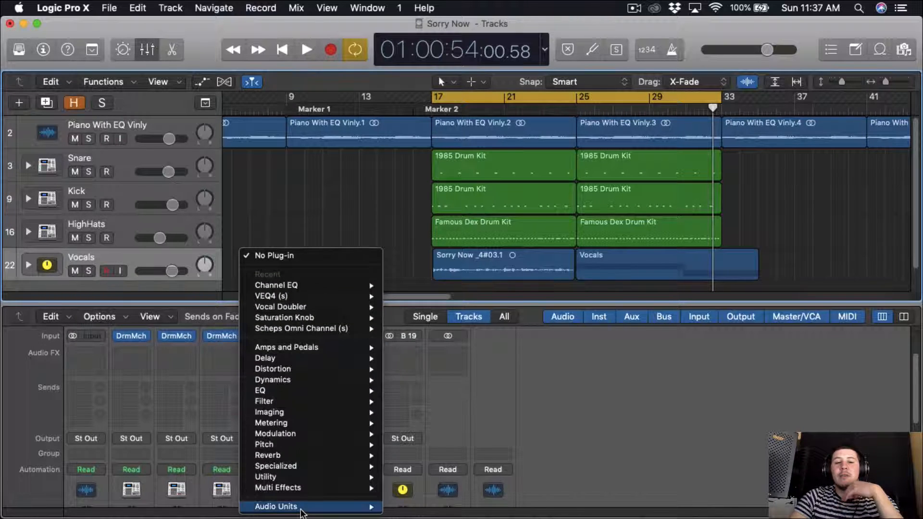
pyautogui.moveTo(276, 507)
pyautogui.moveTo(426, 496)
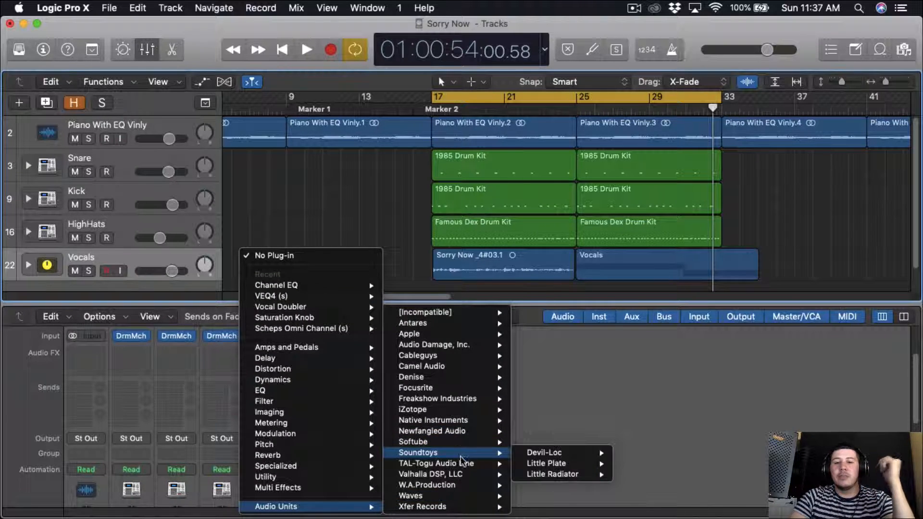
pyautogui.moveTo(467, 463)
pyautogui.moveTo(591, 466)
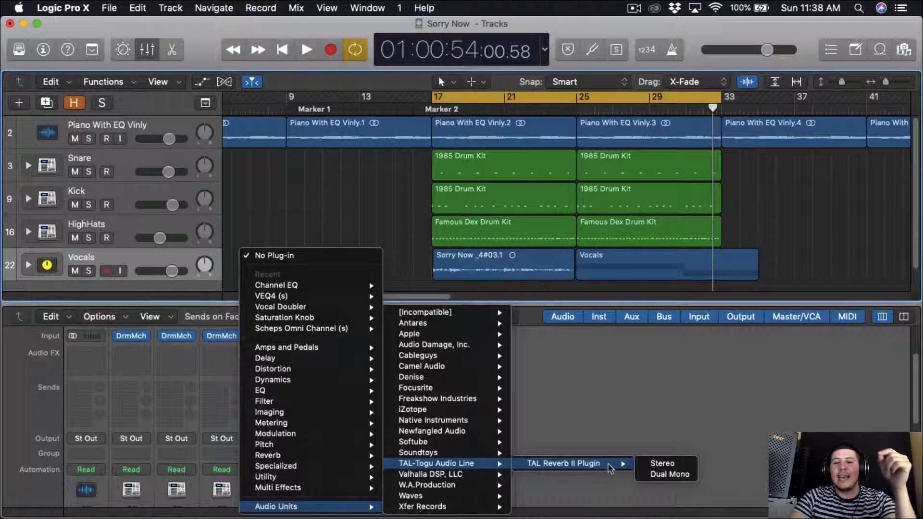
pyautogui.click(662, 464)
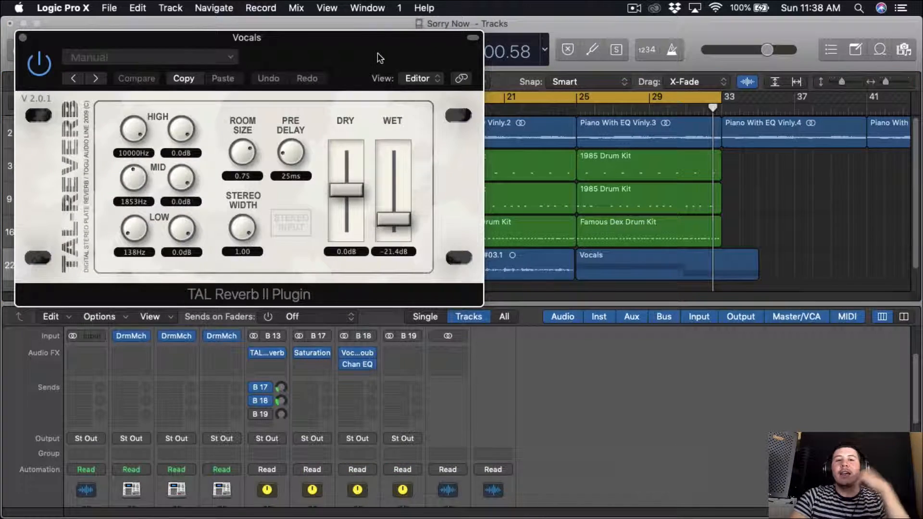
pyautogui.moveTo(381, 57); pyautogui.dragTo(475, 51)
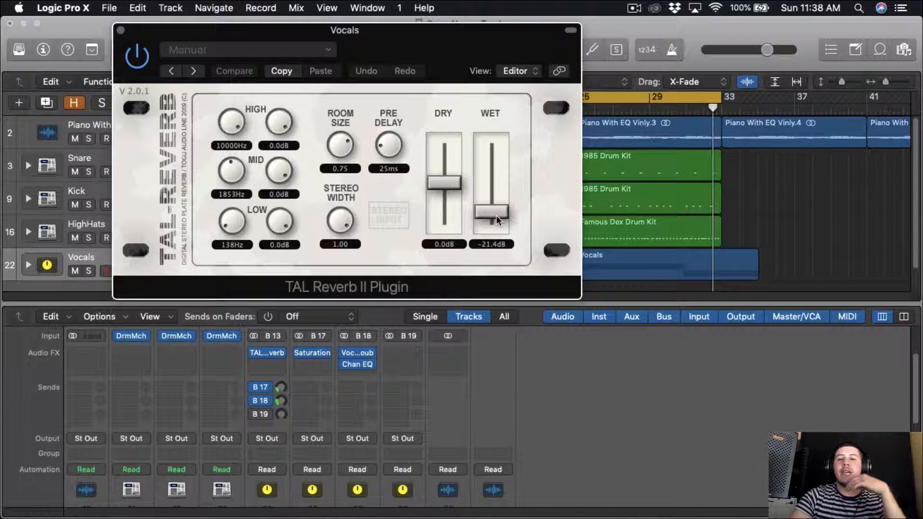
# Load the Gentle Drum Ambience factory preset in the TAL Reverb II and look through the other presets.
pyautogui.click(319, 49)
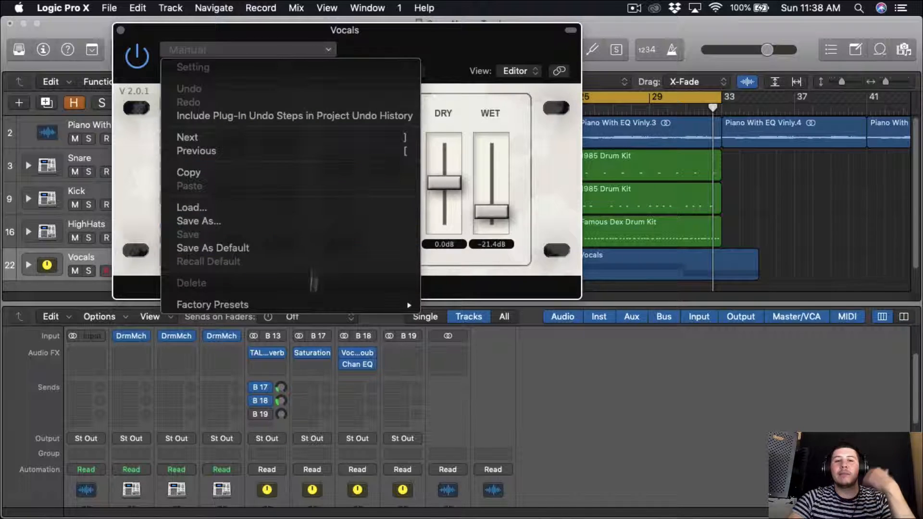
pyautogui.moveTo(315, 305)
pyautogui.click(477, 304)
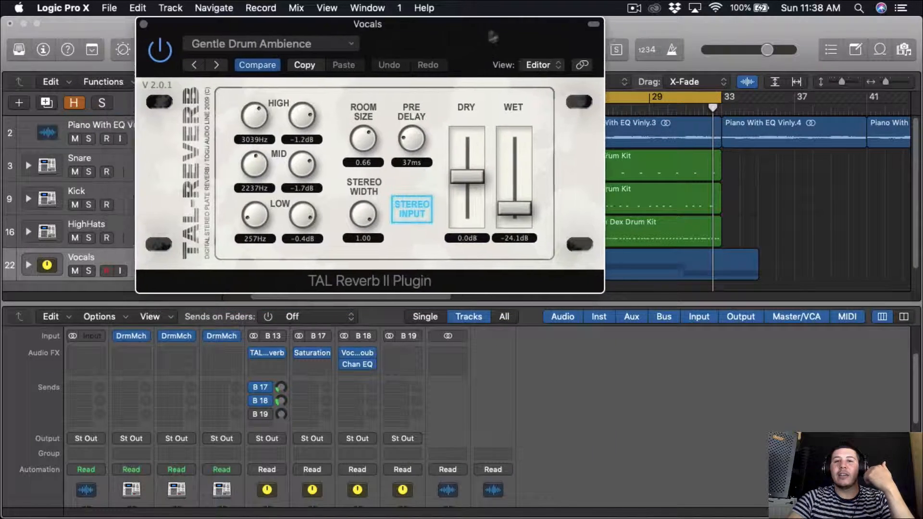
pyautogui.click(328, 46)
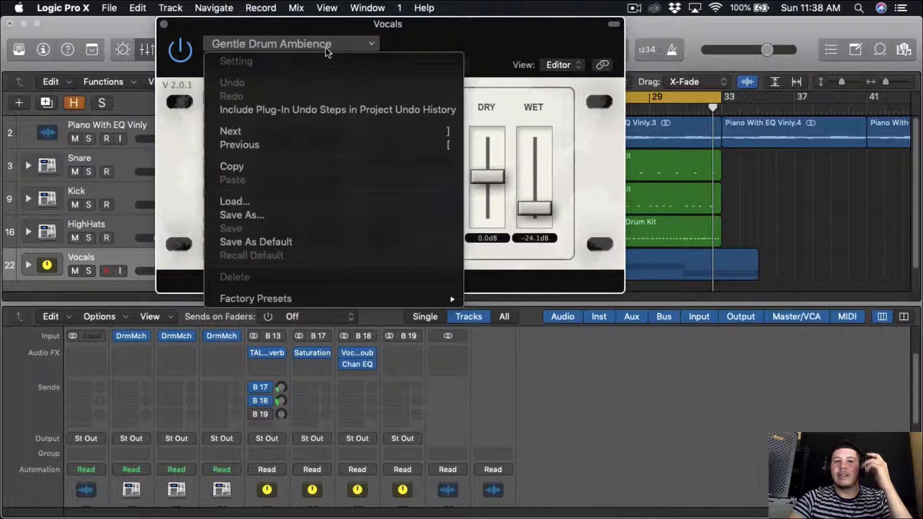
pyautogui.moveTo(337, 299)
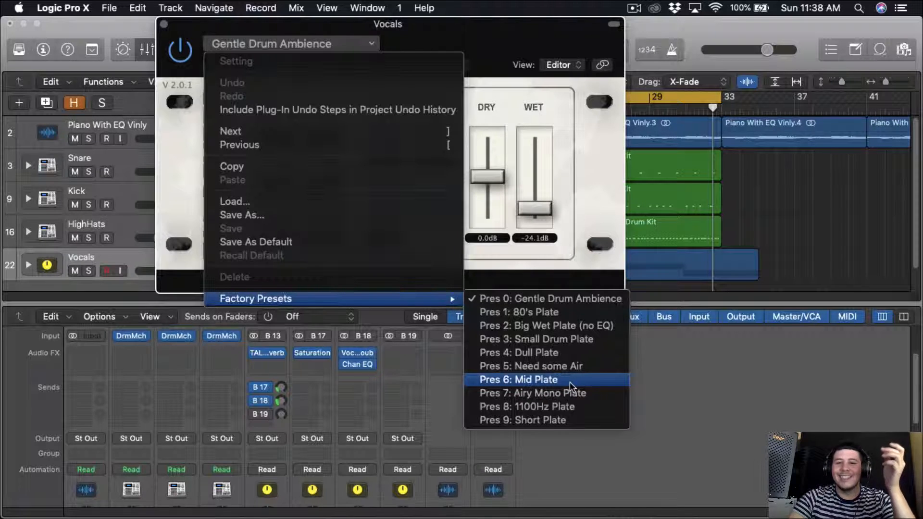
pyautogui.click(525, 54)
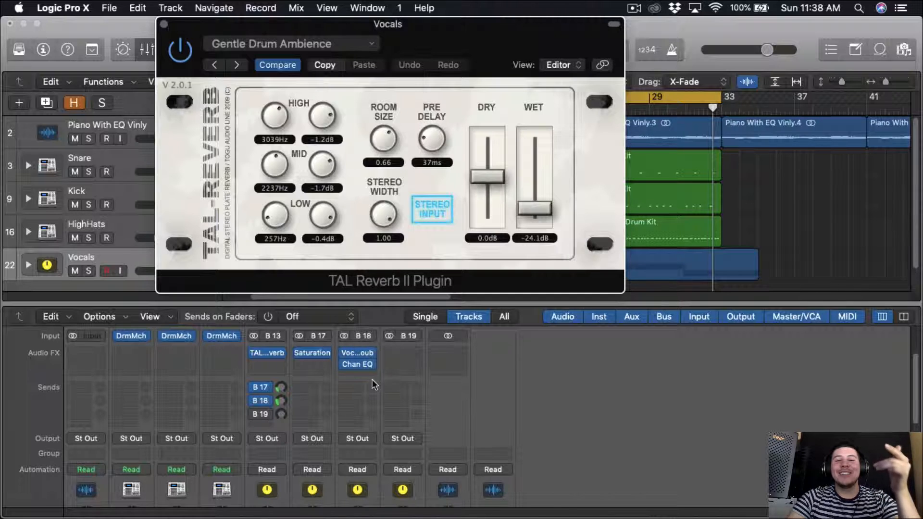
# Move the TAL Reverb II to the B 19 aux channel, turn on the Vocals channel's send to it, and reopen the reverb.
pyautogui.moveTo(273, 355)
pyautogui.moveTo(272, 356); pyautogui.dragTo(402, 354)
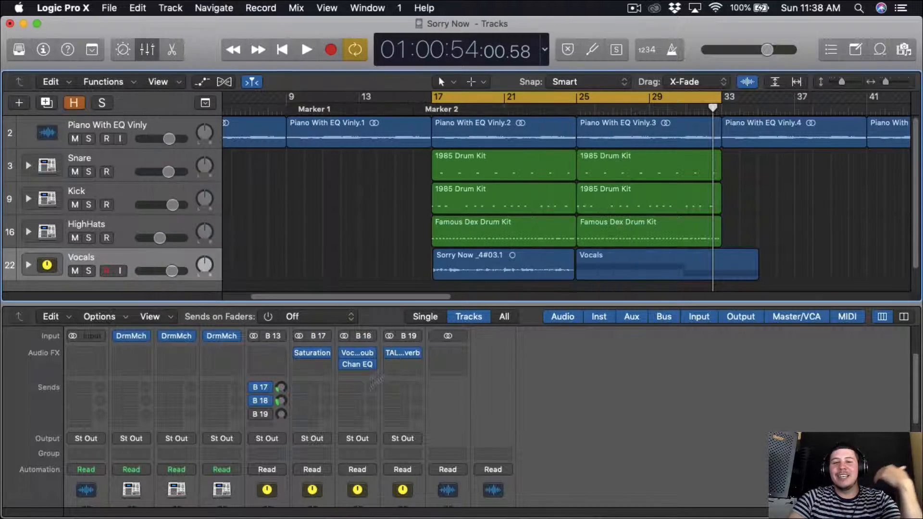
pyautogui.click(254, 414)
pyautogui.click(403, 353)
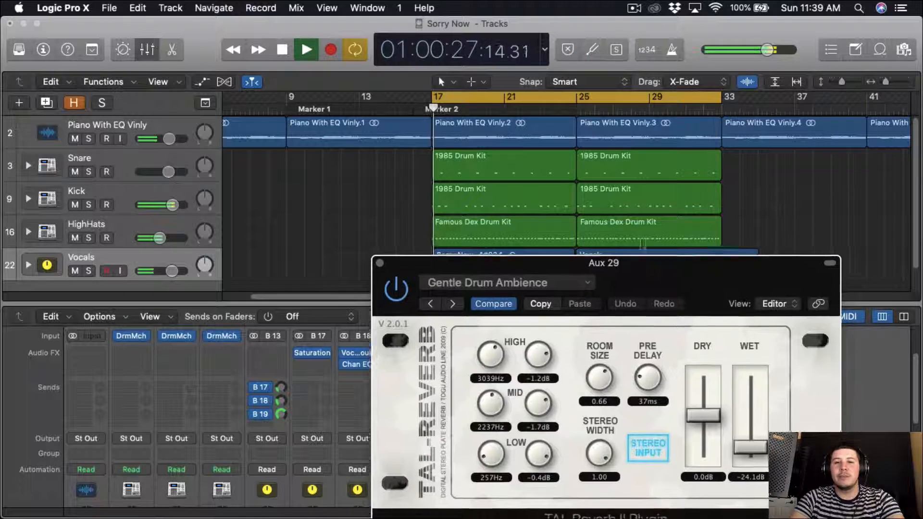
pyautogui.moveTo(634, 267); pyautogui.dragTo(645, 154)
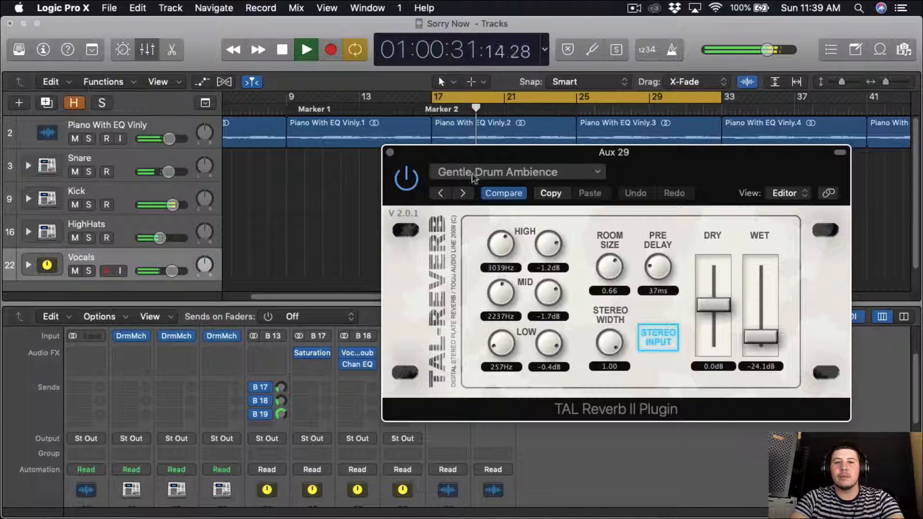
# Audition the 80's Plate and Big Wet Plate (no EQ) factory presets in the TAL Reverb II during playback.
pyautogui.click(529, 172)
pyautogui.moveTo(601, 427)
pyautogui.click(735, 395)
pyautogui.moveTo(732, 179); pyautogui.dragTo(678, 86)
pyautogui.click(577, 50)
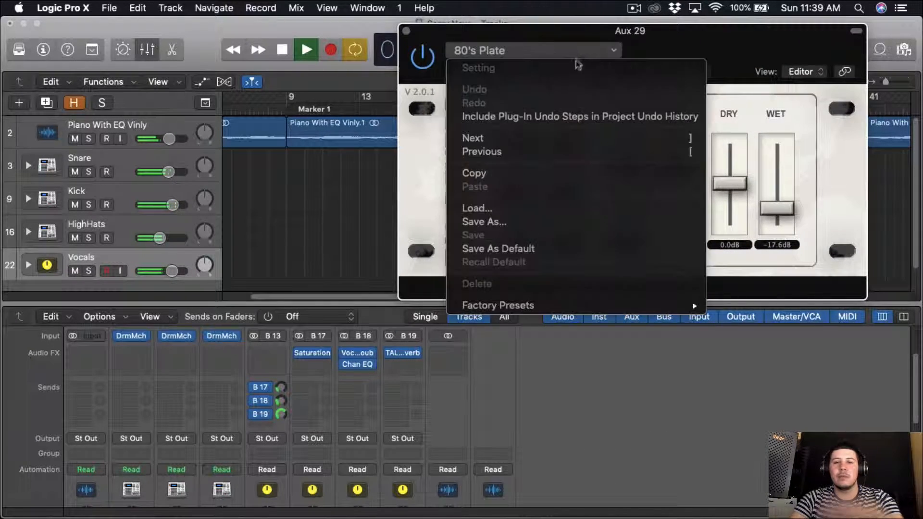
pyautogui.moveTo(601, 305)
pyautogui.click(750, 328)
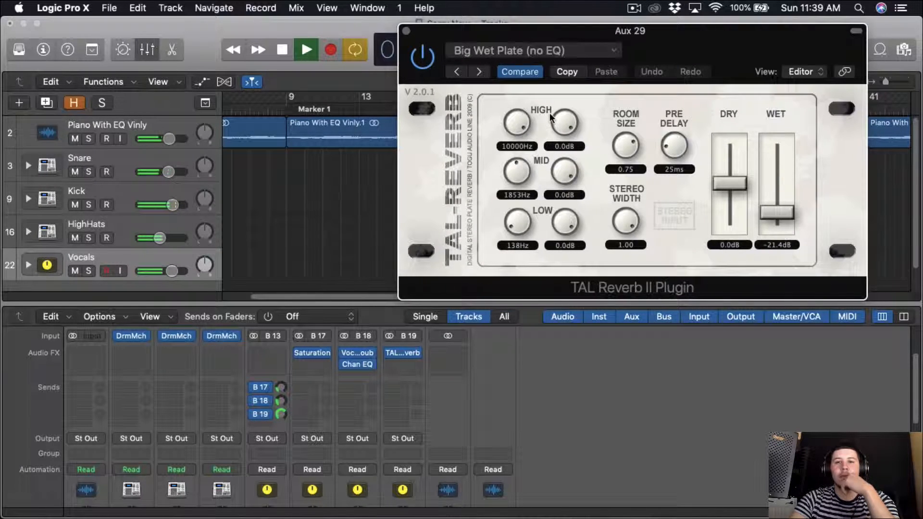
# Load the Small Drum Plate factory preset in the TAL Reverb II on the B 19 aux channel.
pyautogui.click(565, 50)
pyautogui.moveTo(553, 306)
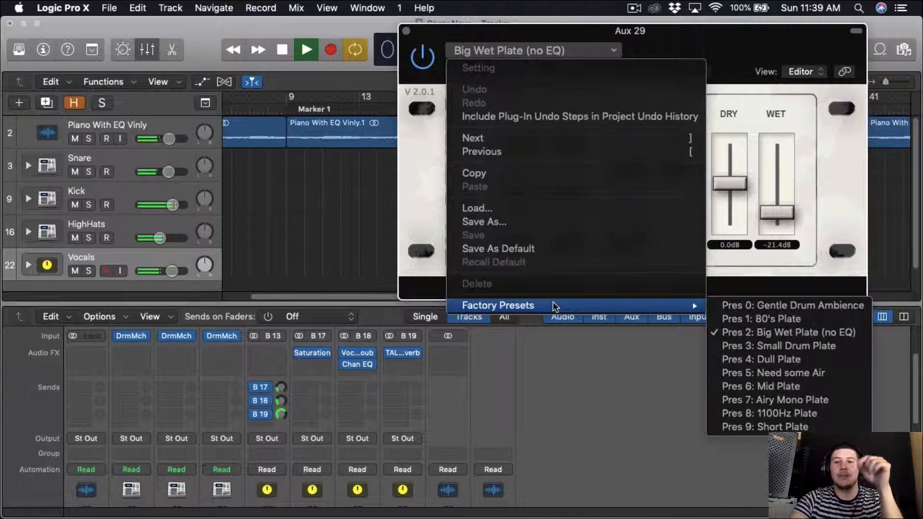
pyautogui.click(764, 345)
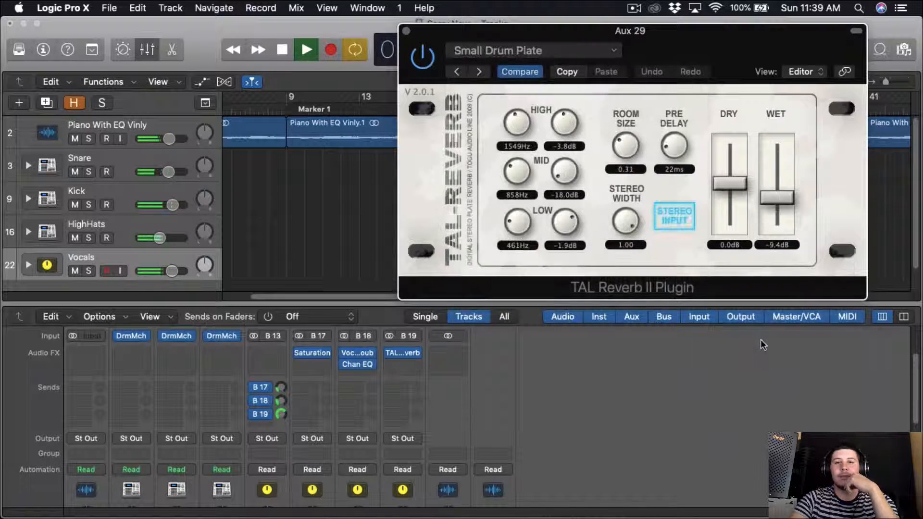
# Audition the Dull Plate and Need some Air factory presets in the TAL Reverb II during playback.
pyautogui.click(578, 56)
pyautogui.moveTo(592, 306)
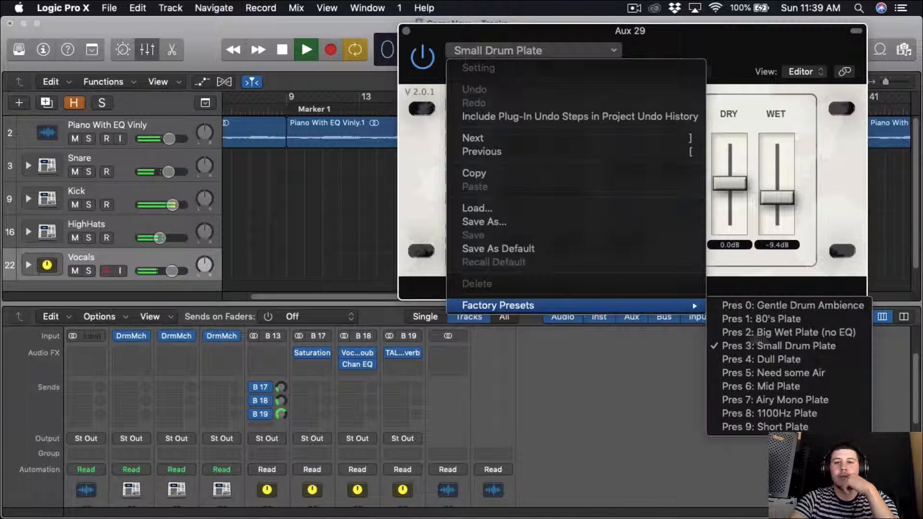
pyautogui.click(813, 364)
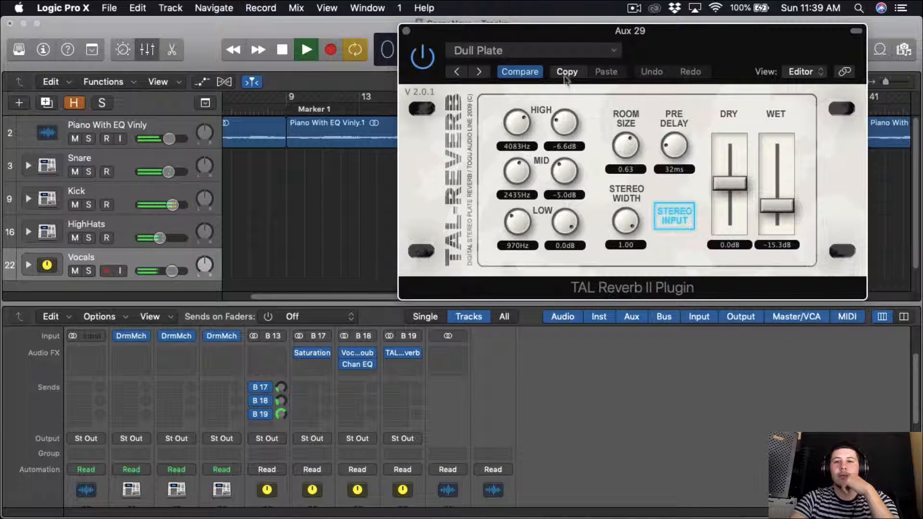
pyautogui.click(565, 55)
pyautogui.moveTo(578, 304)
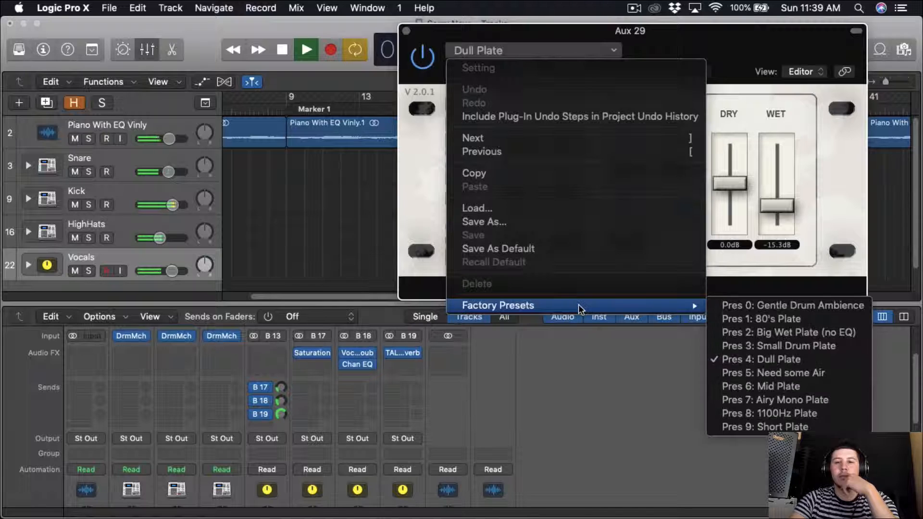
pyautogui.click(782, 374)
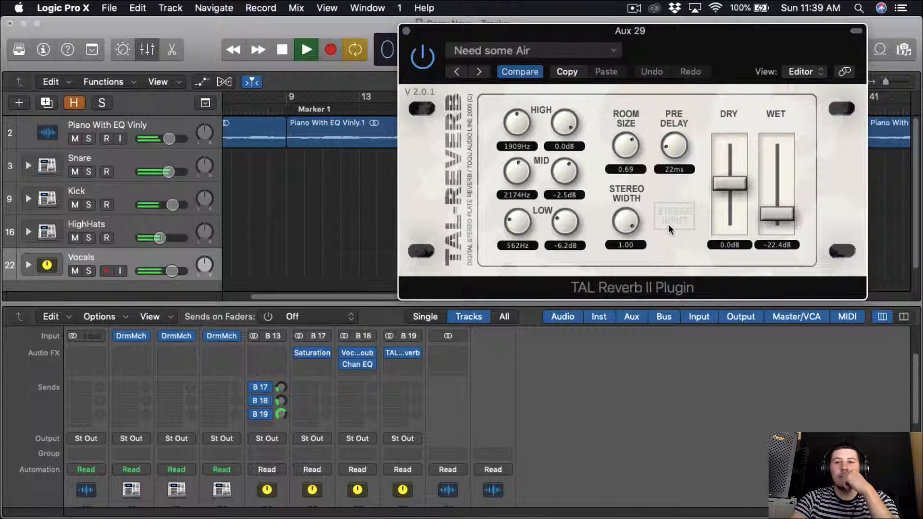
# Audition the Mid Plate and Airy Mono Plate factory presets in the TAL Reverb II.
pyautogui.click(558, 50)
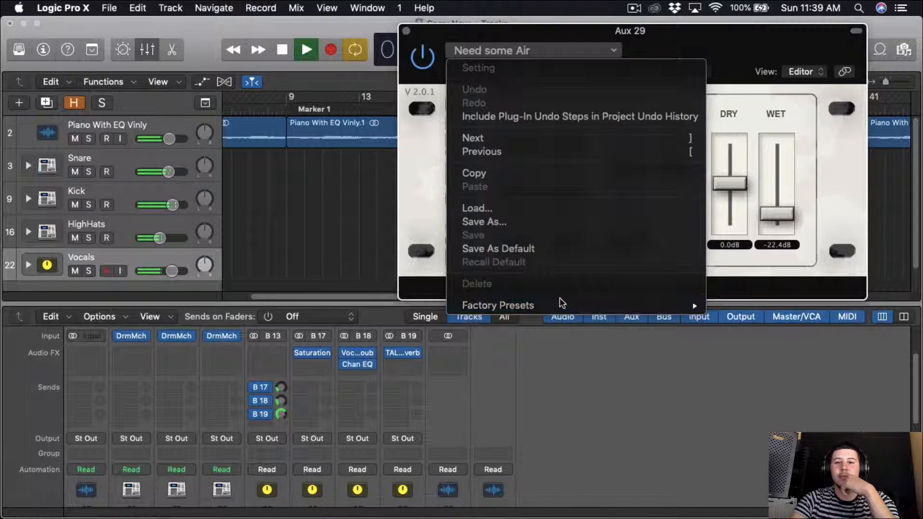
pyautogui.moveTo(564, 300)
pyautogui.click(754, 388)
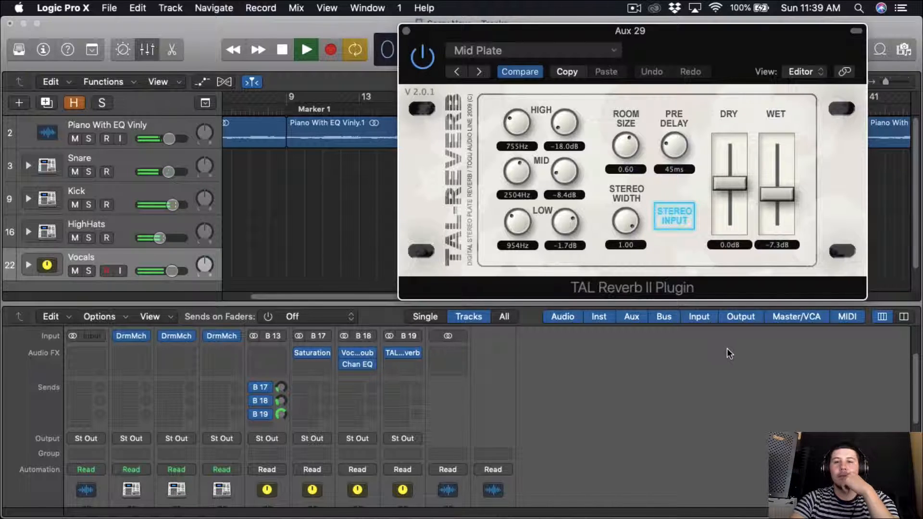
pyautogui.click(558, 50)
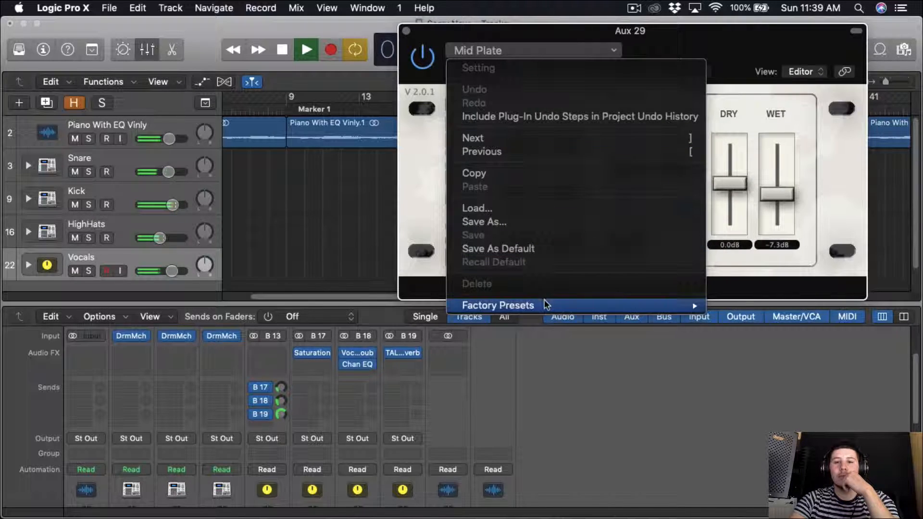
pyautogui.moveTo(597, 307)
pyautogui.click(778, 399)
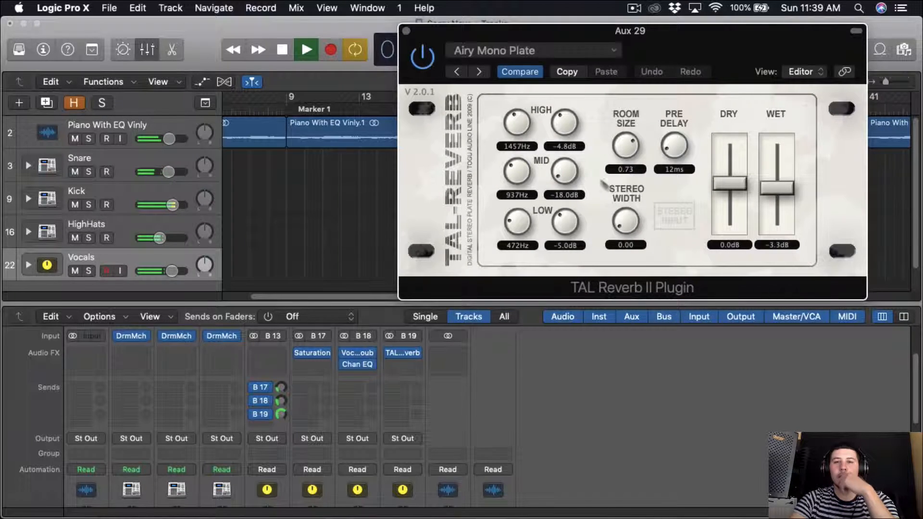
# Advance through the 1100Hz Plate preset to load Short Plate in the TAL Reverb II, and look over the preset list.
pyautogui.click(479, 71)
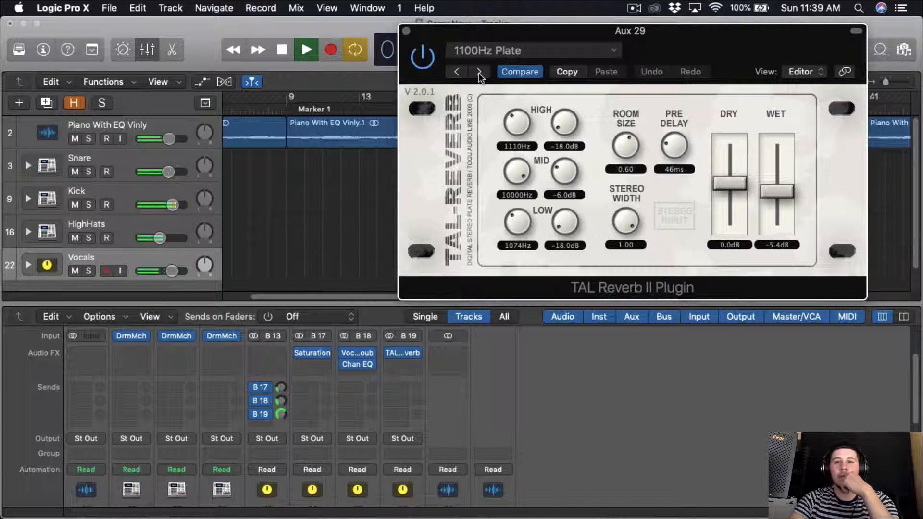
pyautogui.click(479, 71)
pyautogui.click(484, 50)
pyautogui.moveTo(510, 307)
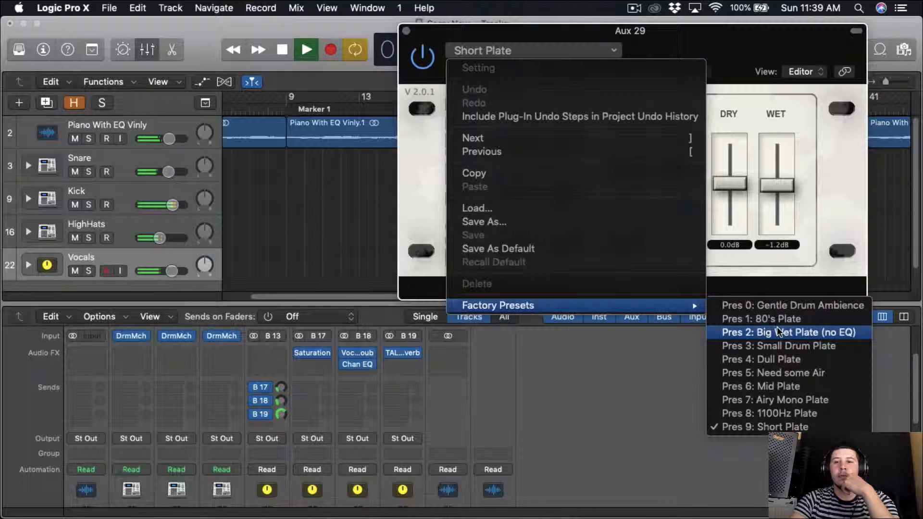
pyautogui.click(787, 216)
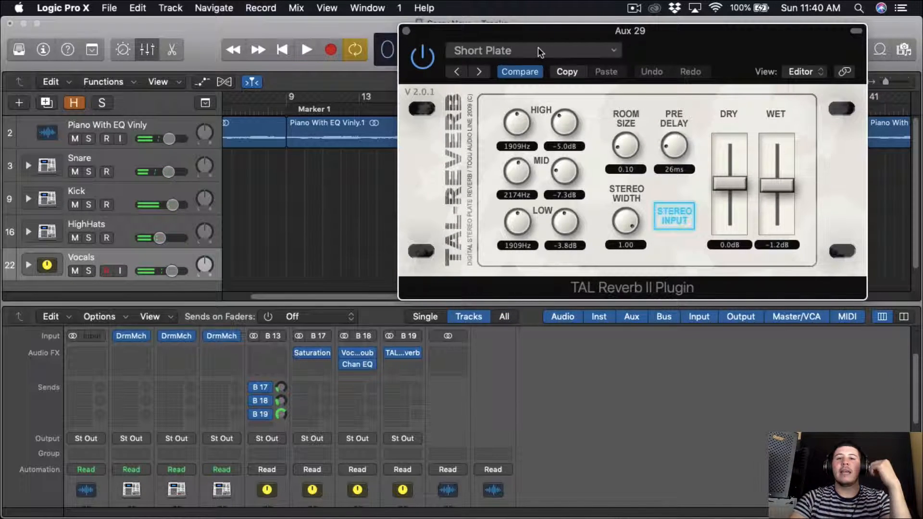
pyautogui.click(539, 48)
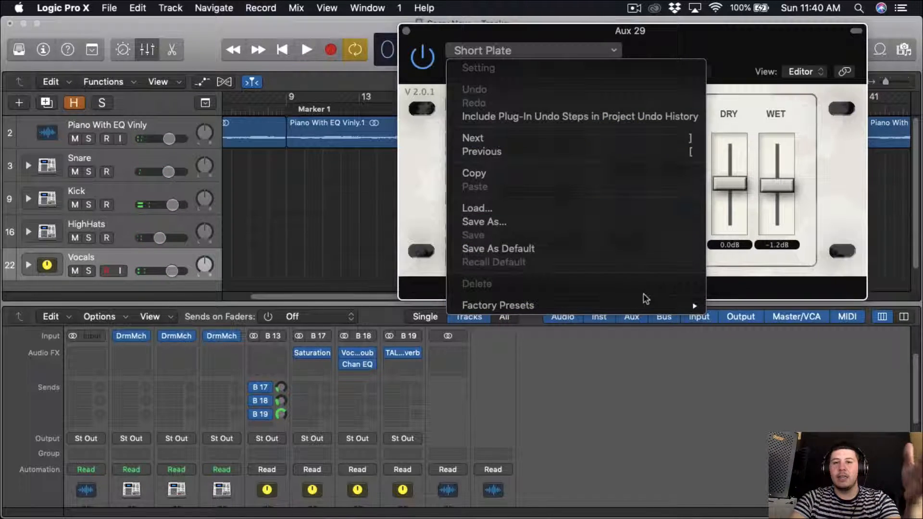
pyautogui.click(757, 281)
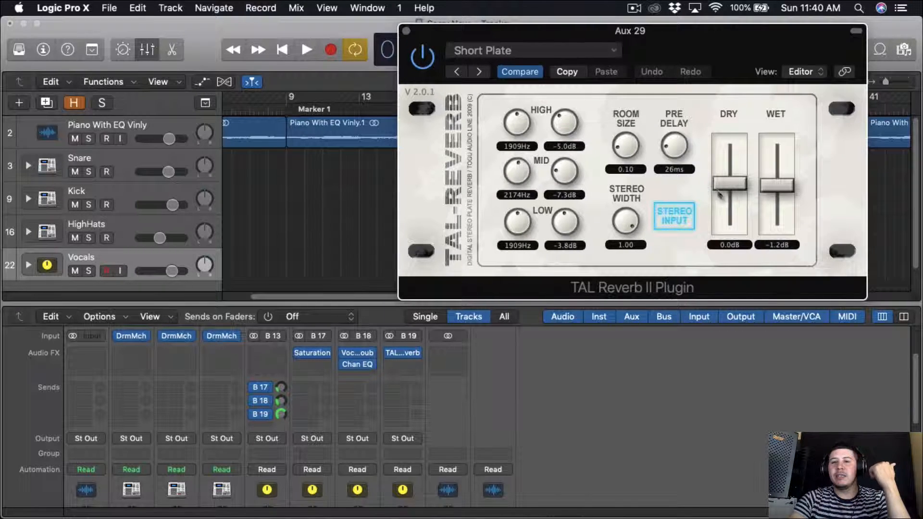
# Set the reverb's room size to 0.53 and its wet level to -14.4 dB, and close the plug-in window.
pyautogui.moveTo(773, 195)
pyautogui.mouseDown()
pyautogui.moveTo(774, 176)
pyautogui.moveTo(776, 204)
pyautogui.mouseUp()
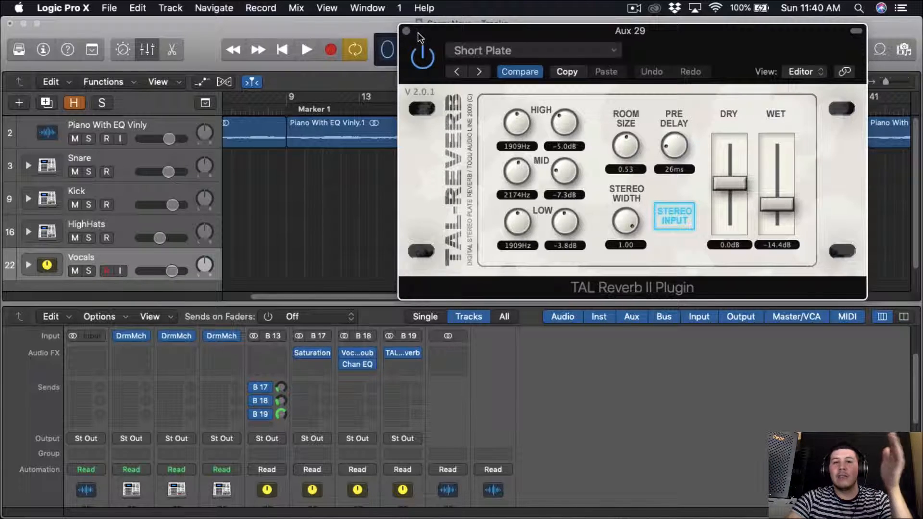
pyautogui.moveTo(410, 31); pyautogui.dragTo(408, 39)
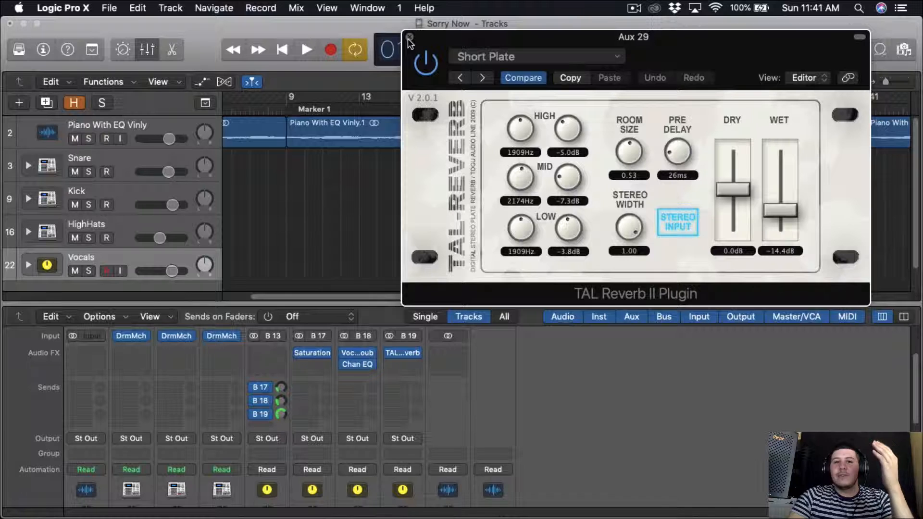
pyautogui.click(409, 37)
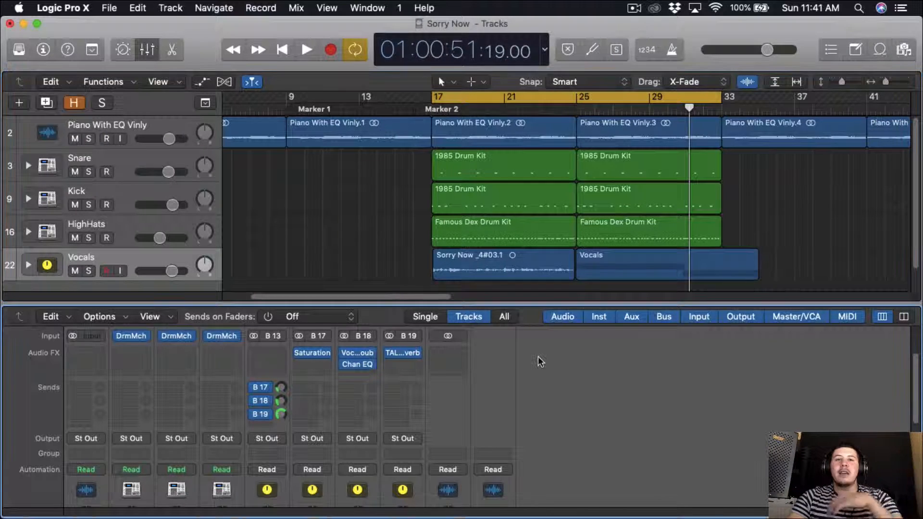
# Insert a Dual Mono Compressor on the Vocals channel and reposition its window.
pyautogui.click(268, 353)
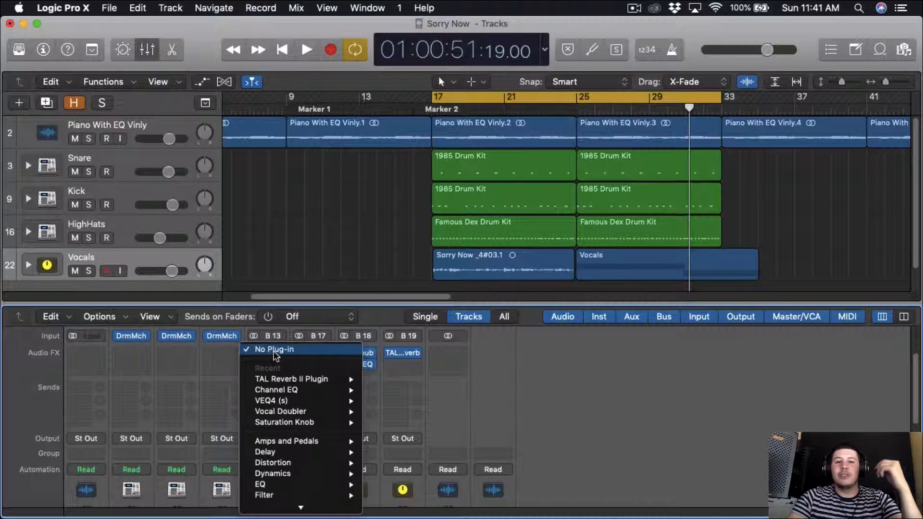
pyautogui.moveTo(276, 477)
pyautogui.moveTo(414, 442)
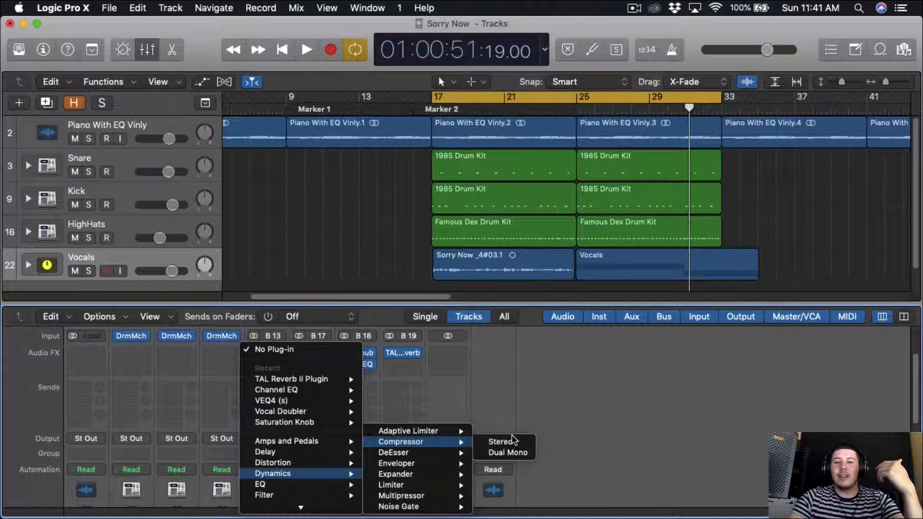
pyautogui.click(511, 454)
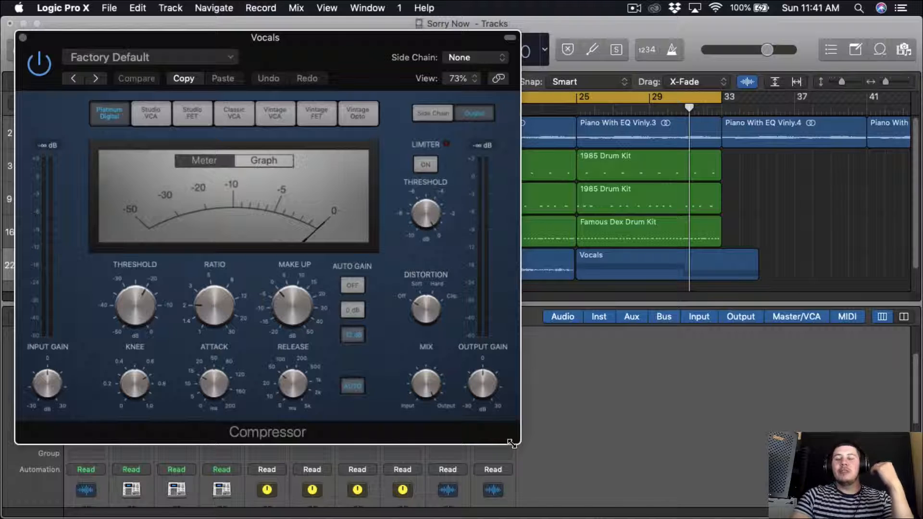
pyautogui.moveTo(380, 38); pyautogui.dragTo(513, 24)
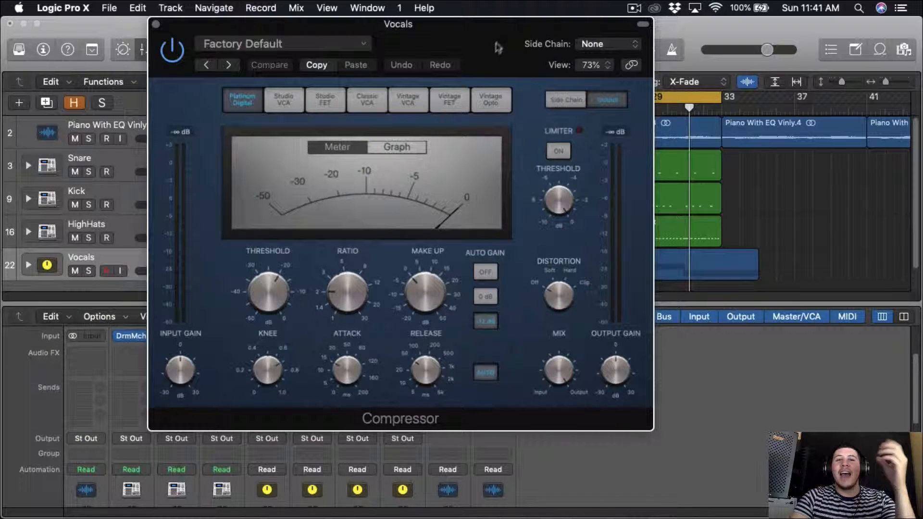
# Look through the Compressor's circuit models, including Vintage FET, Vintage Opto, Studio FET, Platinum Digital, Studio VCA and Classic VCA.
pyautogui.click(450, 102)
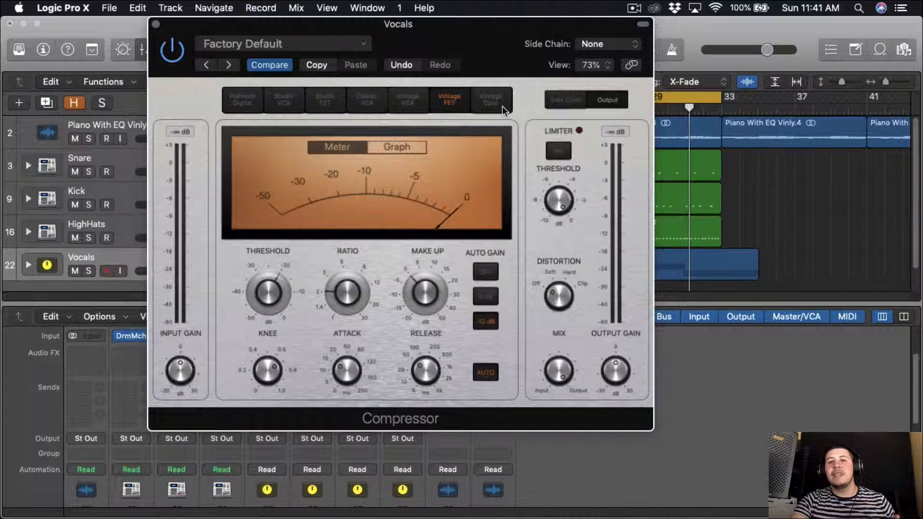
pyautogui.click(503, 105)
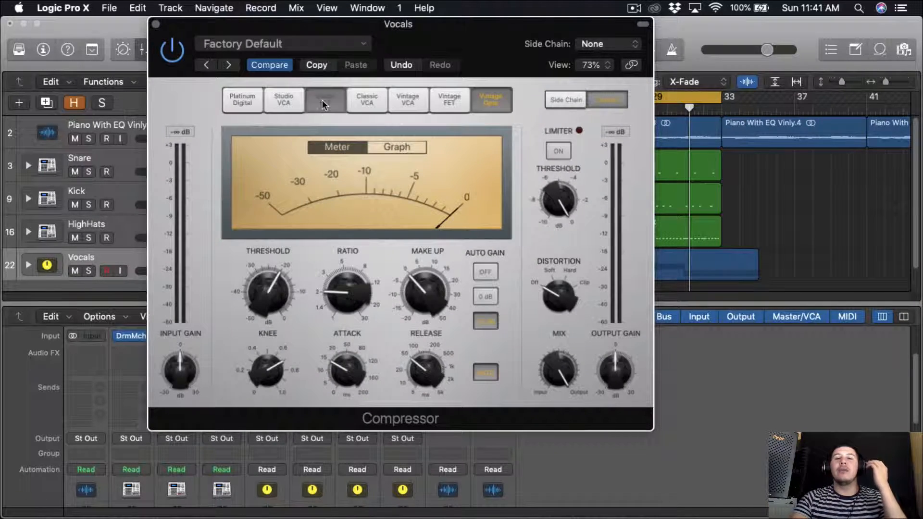
pyautogui.click(322, 101)
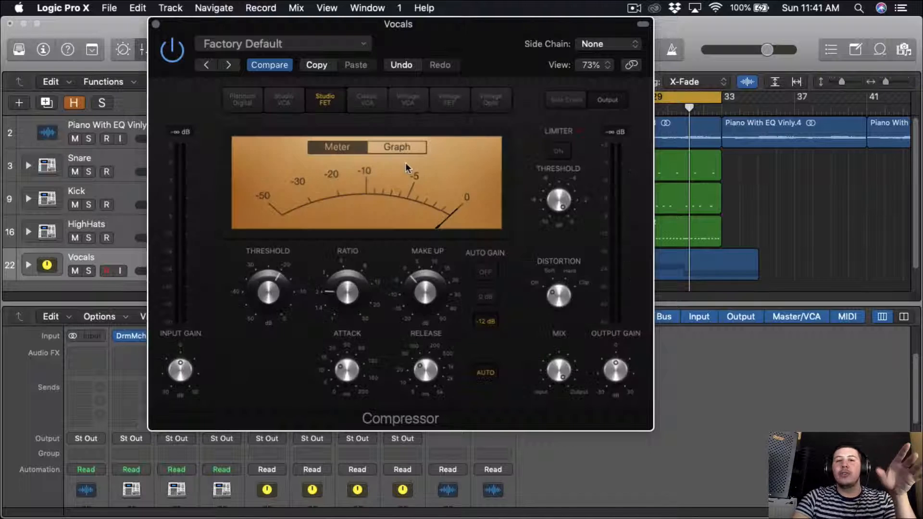
pyautogui.click(244, 103)
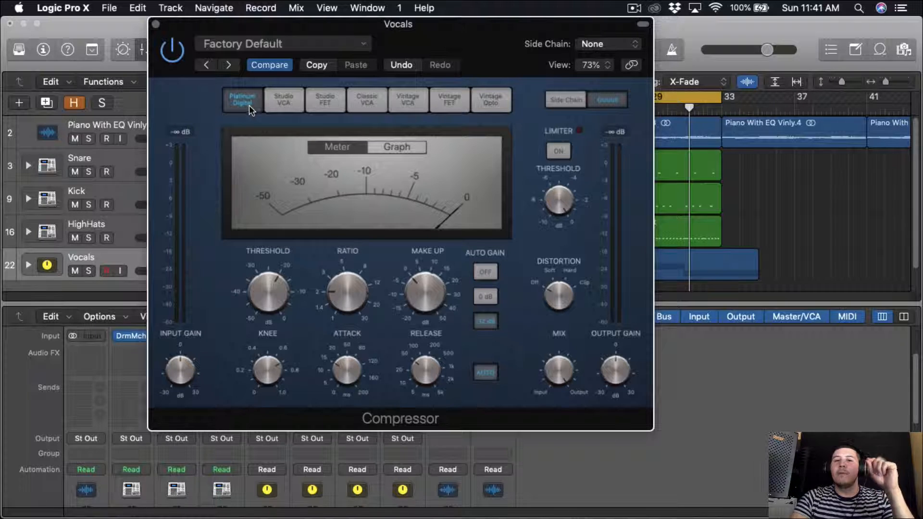
pyautogui.click(278, 108)
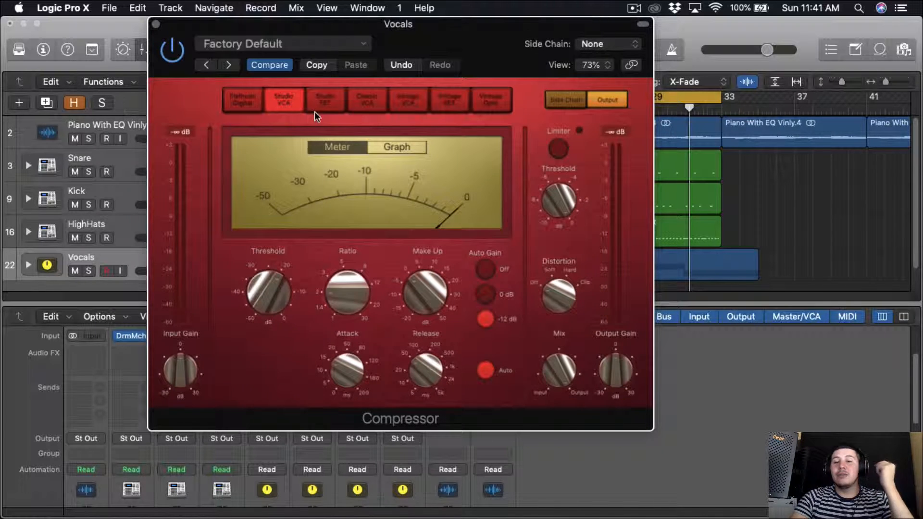
pyautogui.click(367, 102)
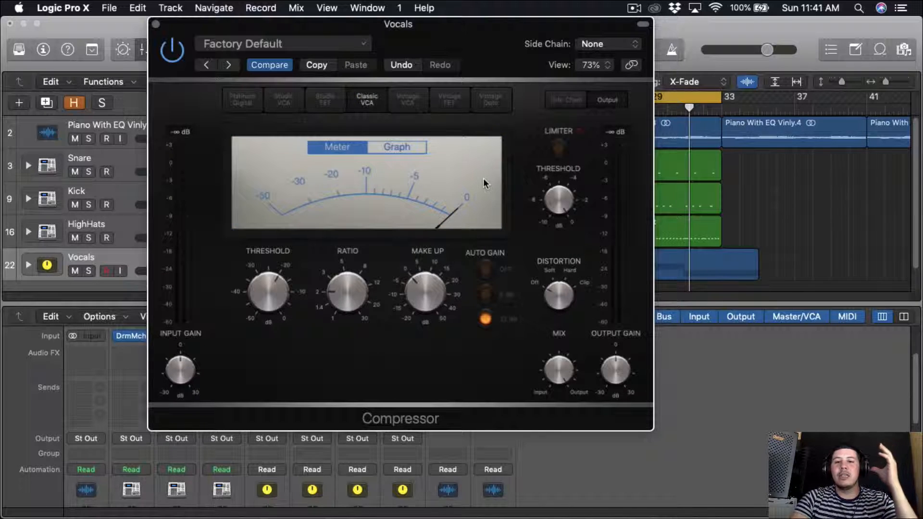
pyautogui.click(477, 109)
# Switch the Vocals Compressor to the Vintage FET model and set Auto Gain to Off.
pyautogui.click(437, 95)
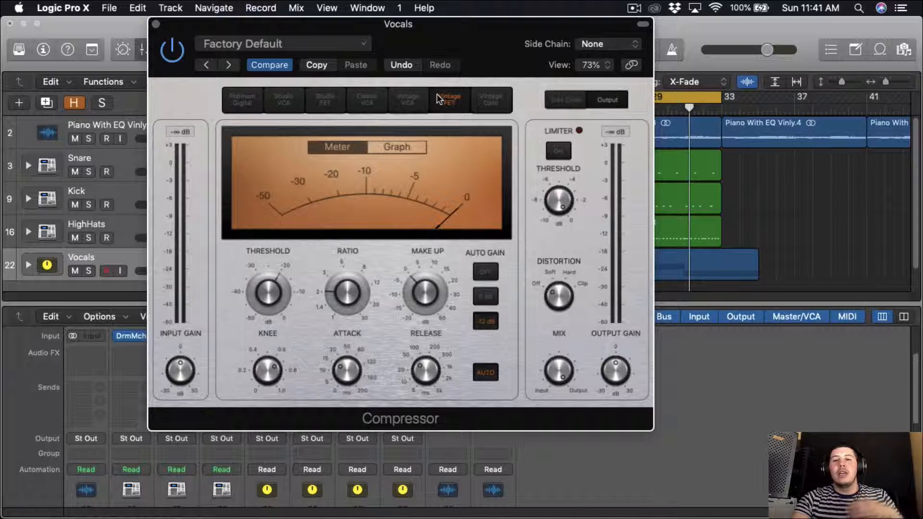
pyautogui.click(489, 270)
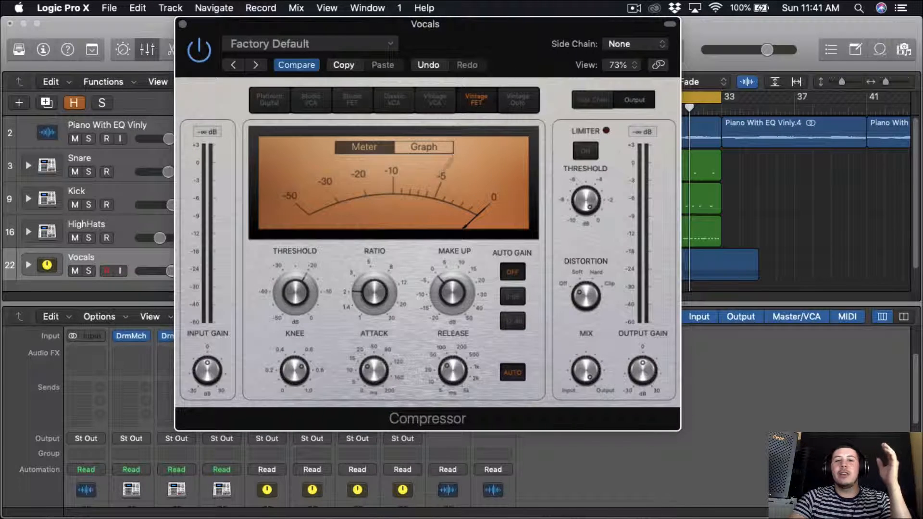
pyautogui.moveTo(378, 284)
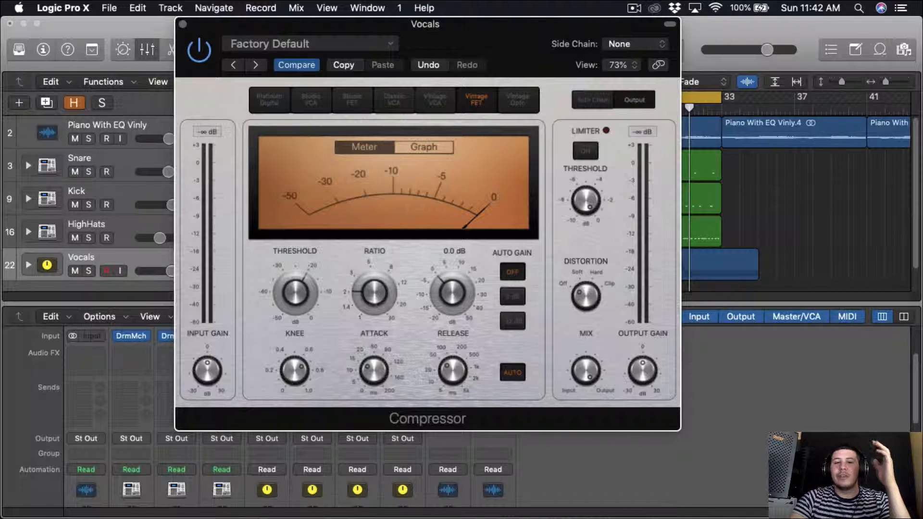
pyautogui.moveTo(292, 287)
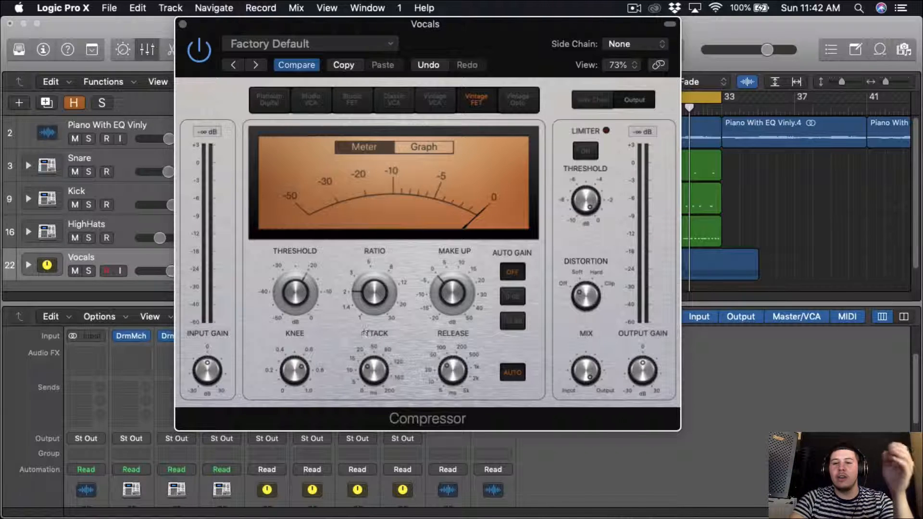
# Lower the Compressor's threshold to about -30 dB while playing the song.
pyautogui.moveTo(294, 295); pyautogui.dragTo(290, 294)
pyautogui.press('space')
pyautogui.moveTo(290, 295); pyautogui.dragTo(288, 340)
pyautogui.moveTo(287, 339)
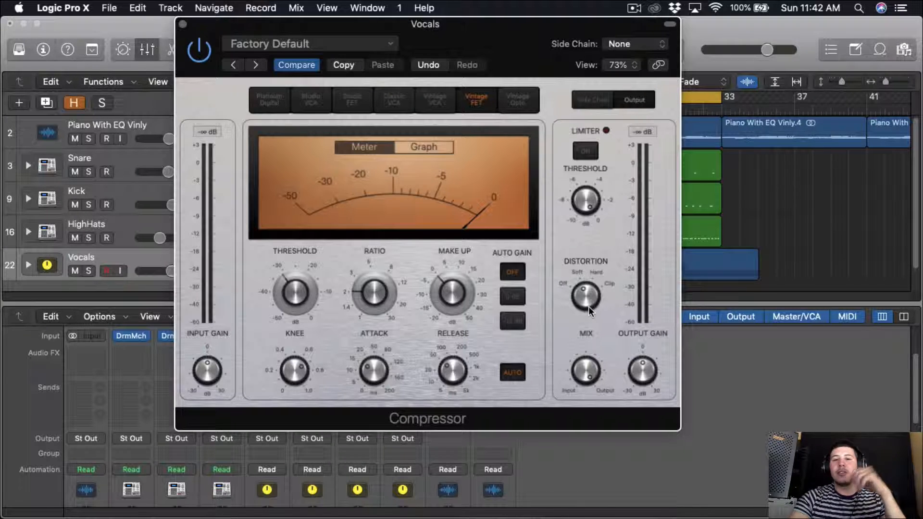
# Compare the Compressor's Distortion settings Off, Soft and Clip on the vocals during playback.
pyautogui.moveTo(589, 307)
pyautogui.mouseDown()
pyautogui.moveTo(599, 287)
pyautogui.moveTo(593, 307)
pyautogui.mouseUp()
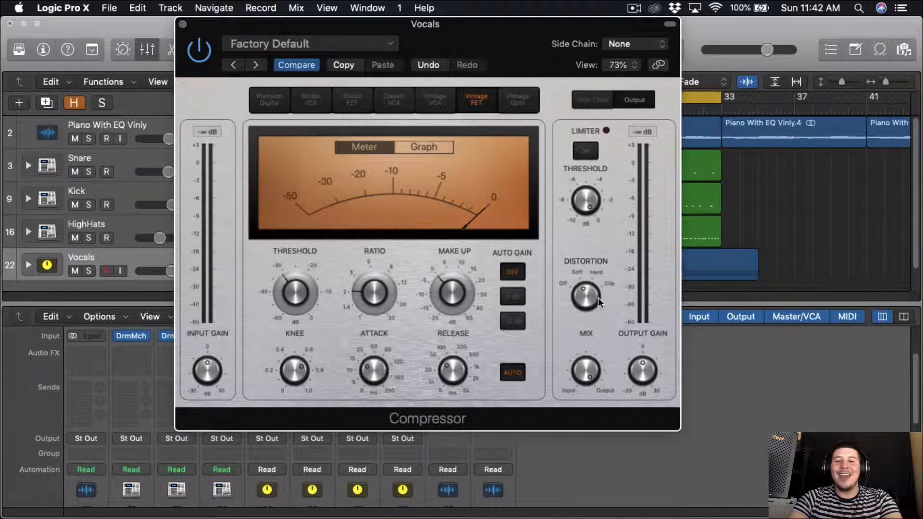
pyautogui.press('space')
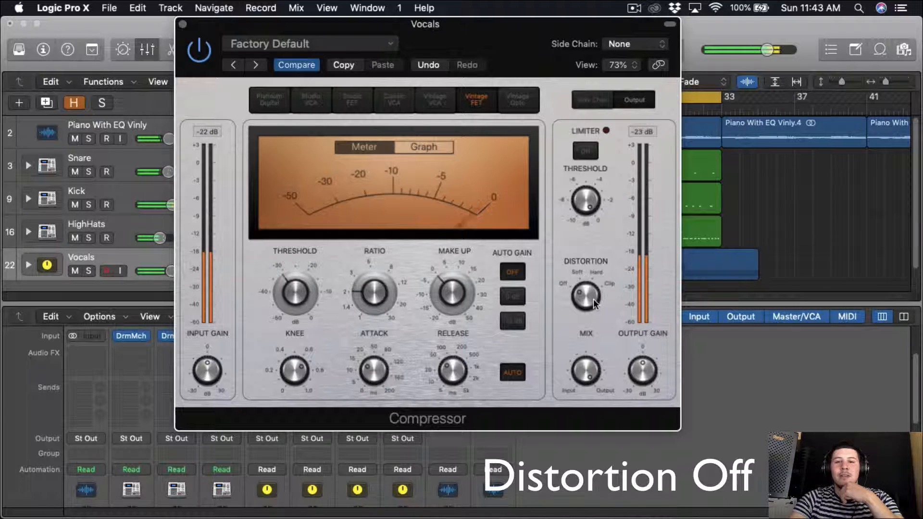
pyautogui.moveTo(594, 299); pyautogui.dragTo(594, 298)
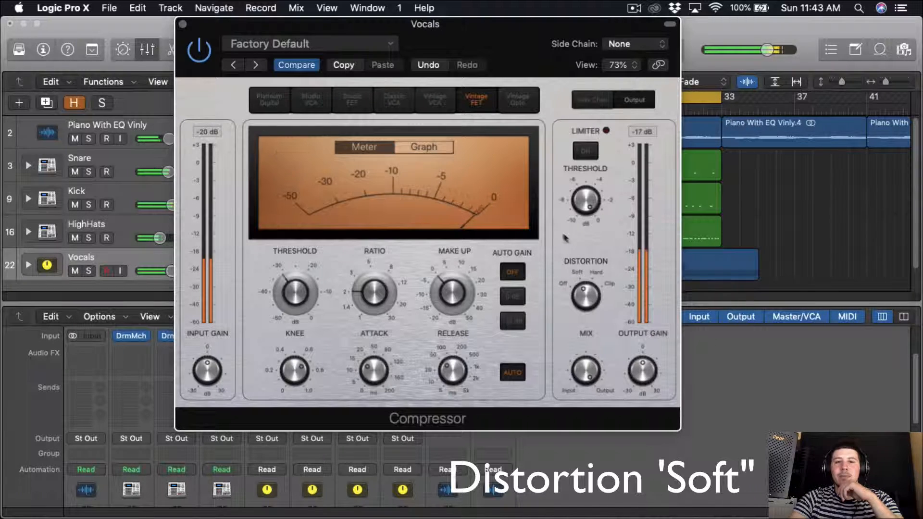
pyautogui.click(590, 301)
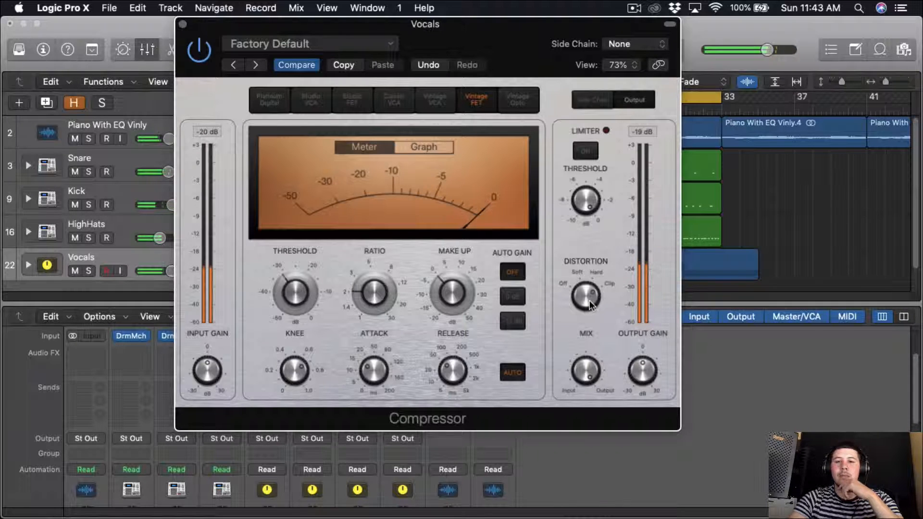
# Set the Vocals Compressor's Distortion to Soft, stop playback and close the Compressor.
pyautogui.moveTo(589, 301); pyautogui.dragTo(590, 308)
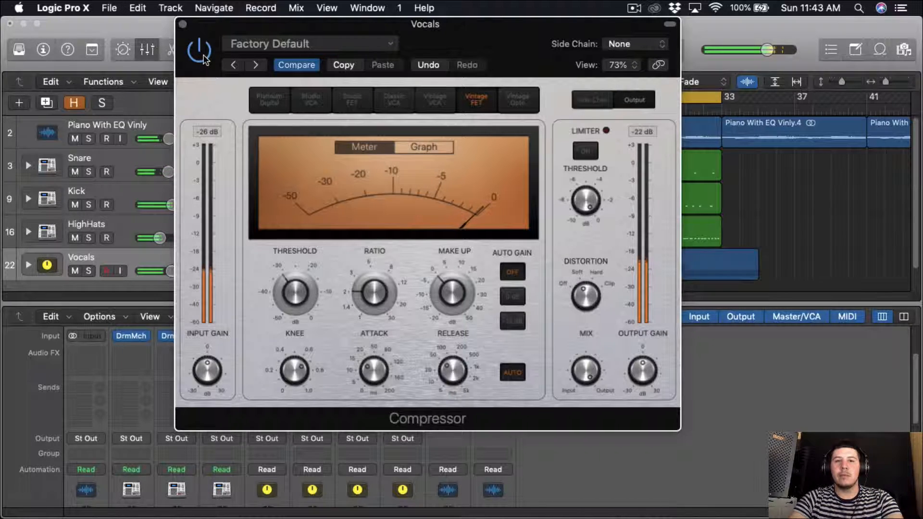
pyautogui.press('space')
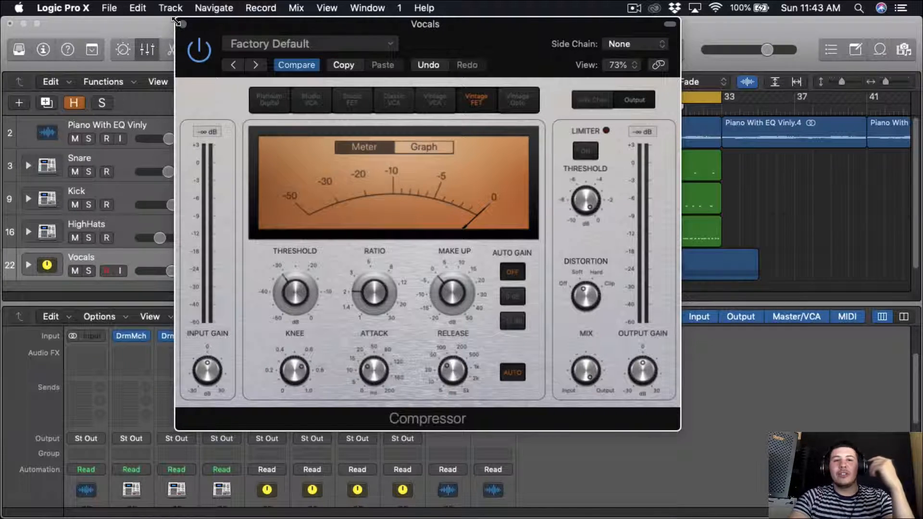
pyautogui.click(183, 24)
# Open the aux channels' Saturation Knob, Vocal Doubler and TAL Reverb II plug-ins and arrange them for review together.
pyautogui.click(312, 353)
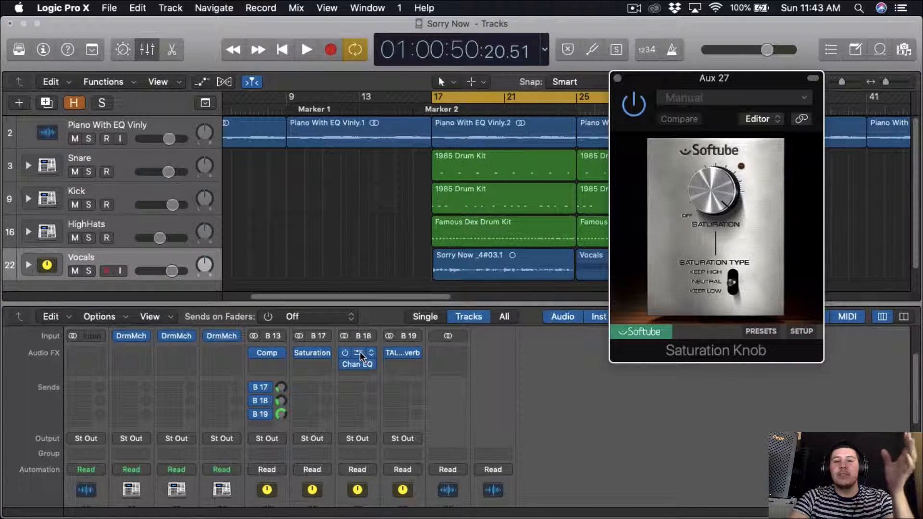
pyautogui.click(361, 357)
pyautogui.moveTo(290, 44); pyautogui.dragTo(223, 29)
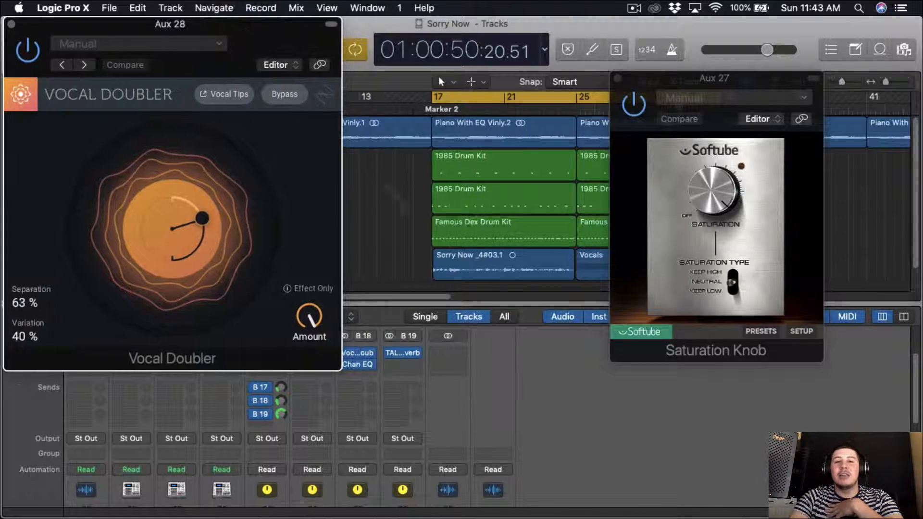
pyautogui.click(409, 353)
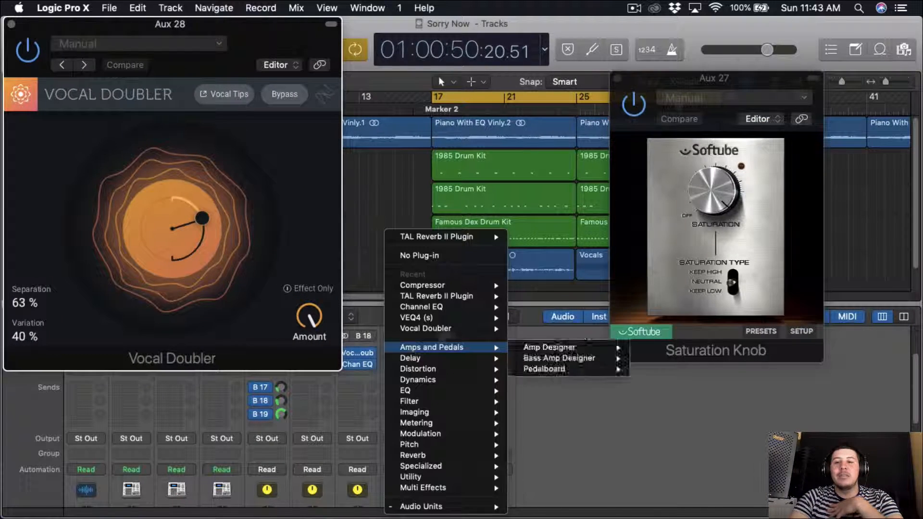
pyautogui.click(533, 179)
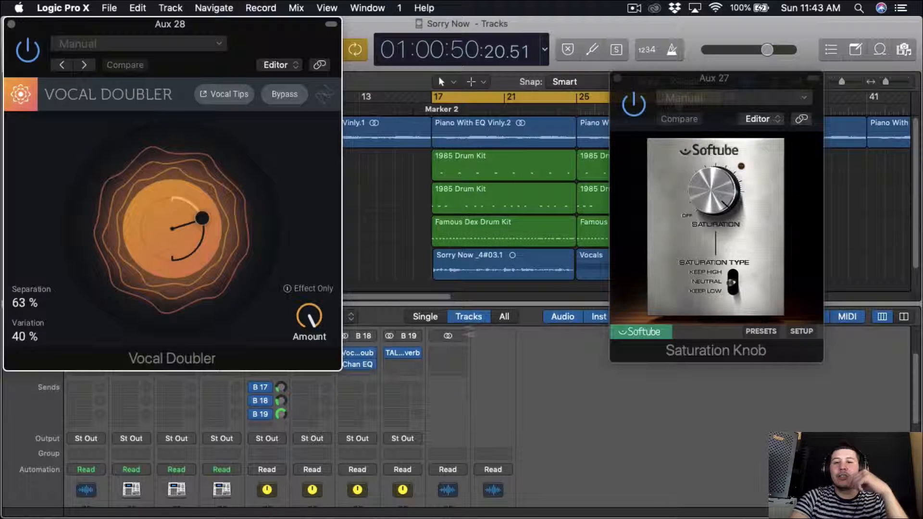
pyautogui.click(392, 354)
pyautogui.moveTo(703, 57); pyautogui.dragTo(523, 34)
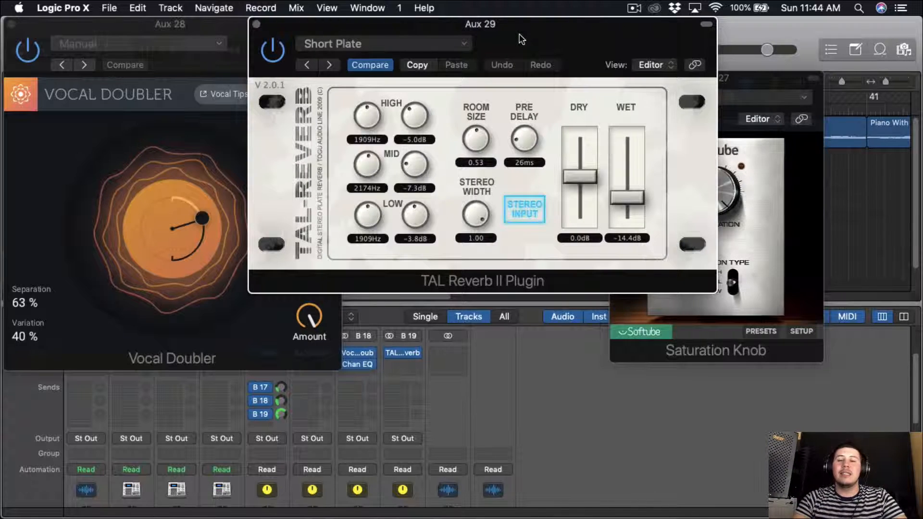